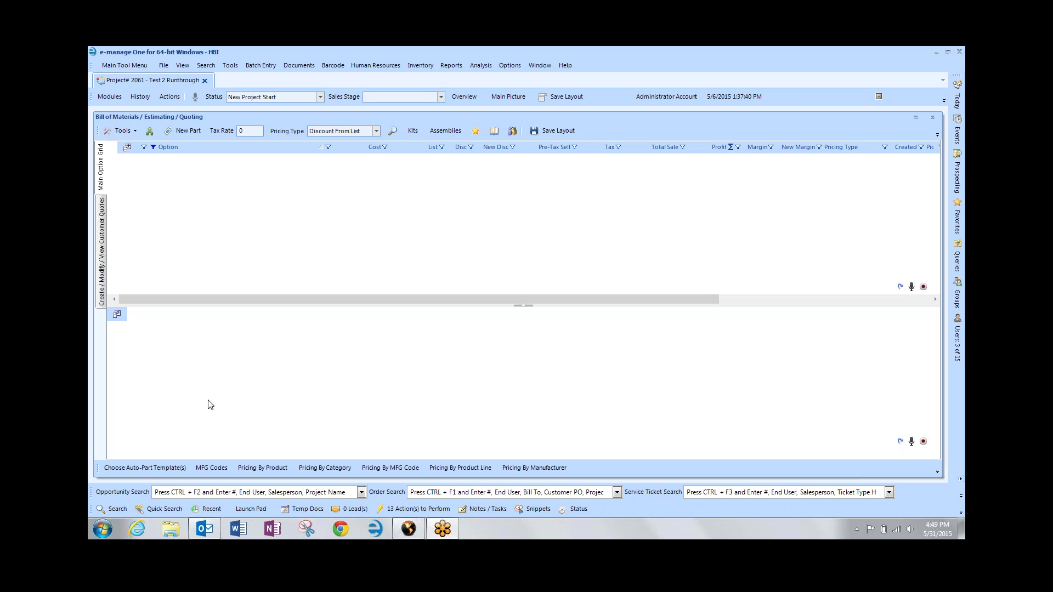
Enable the Contract Services auto-part template for the bill of materials.
{"action": "left_click", "coordinate": [145, 470]}
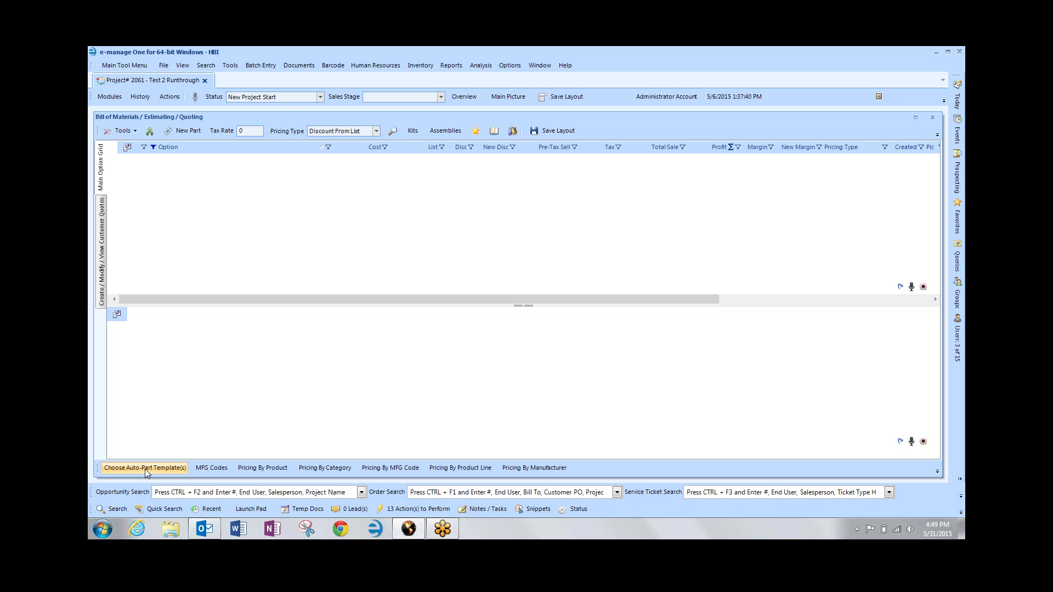
{"action": "left_click", "coordinate": [144, 469]}
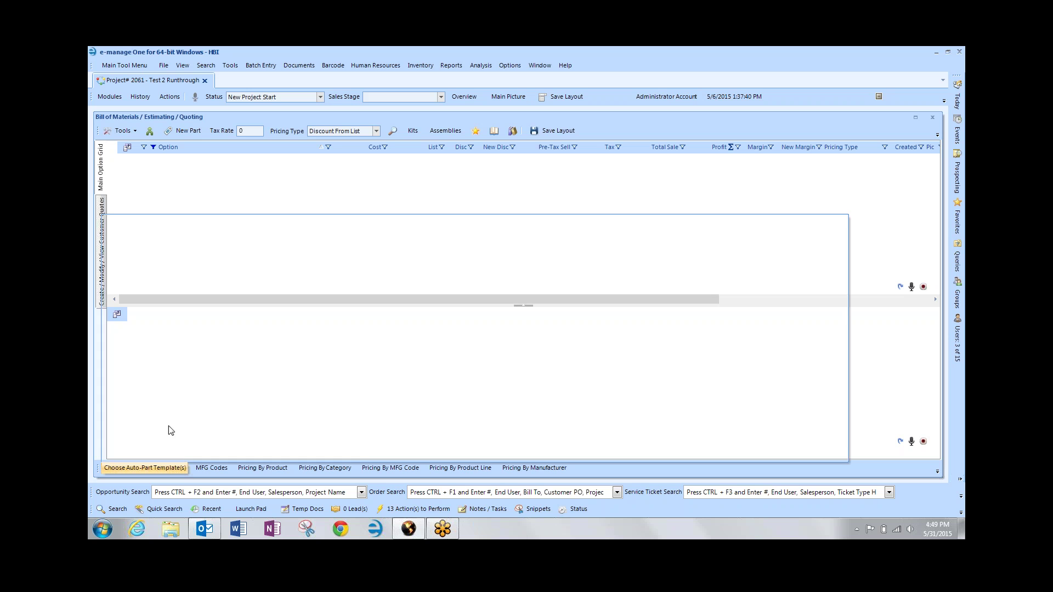
{"action": "left_click", "coordinate": [150, 241]}
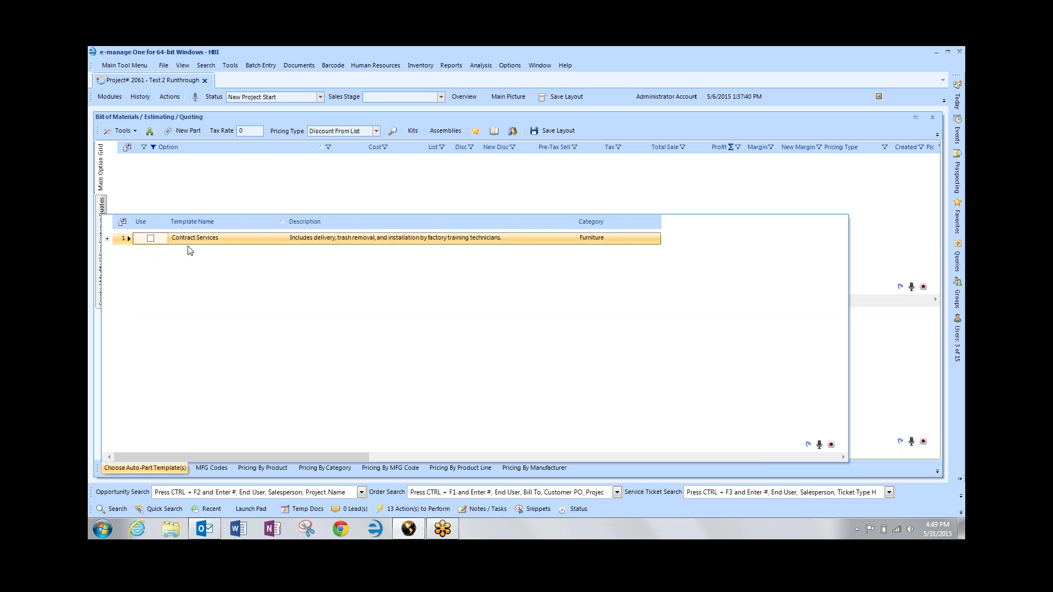
{"action": "left_click", "coordinate": [151, 239]}
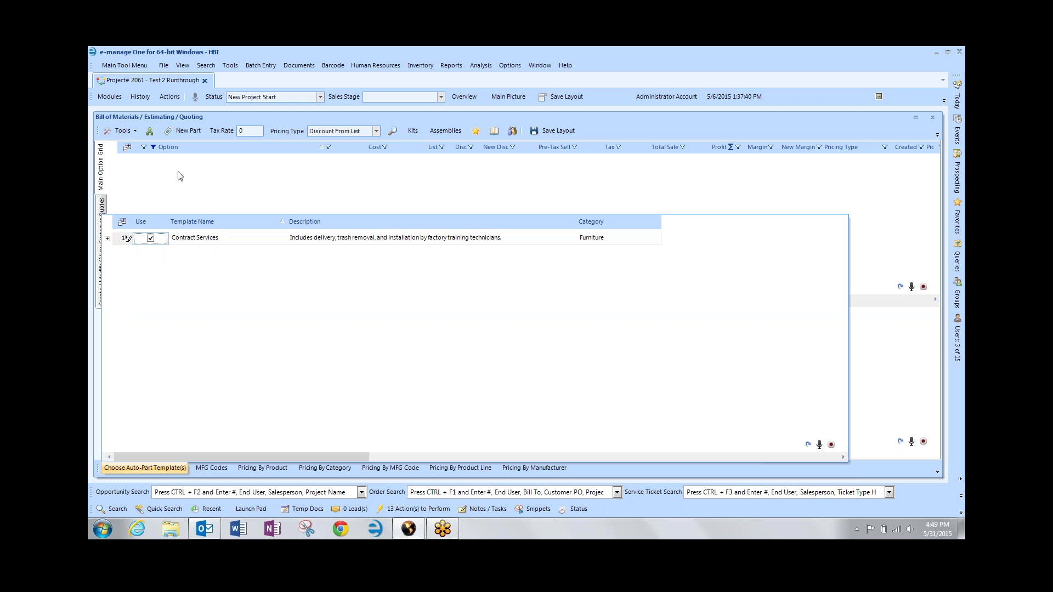
{"action": "left_click", "coordinate": [158, 178]}
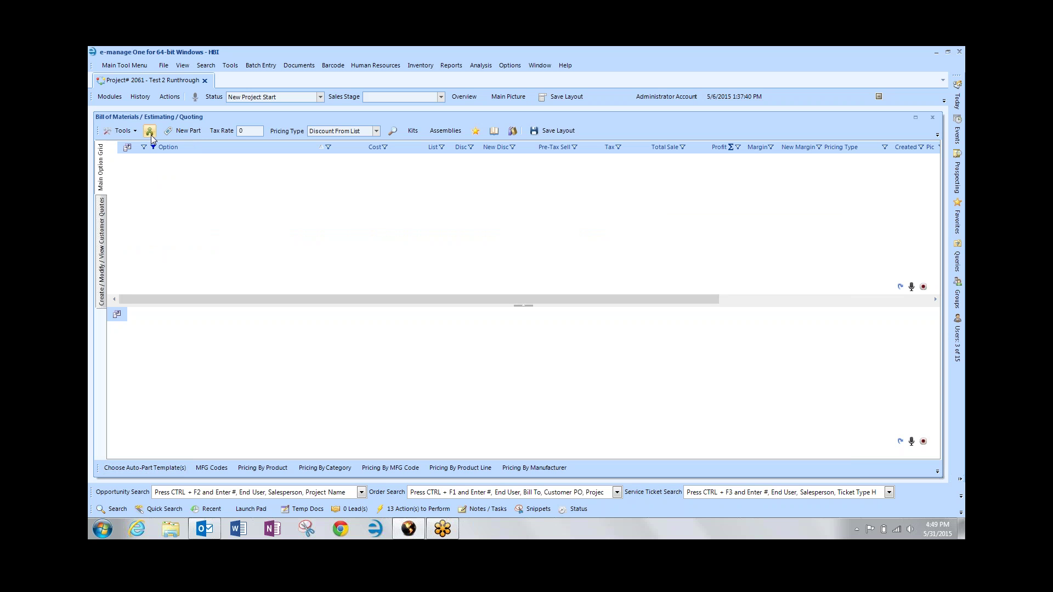
Import order.xml from the desktop's sif folder into the bill of materials as Canvas XML | OFDA XML, validating its parts.
{"action": "left_click", "coordinate": [151, 133]}
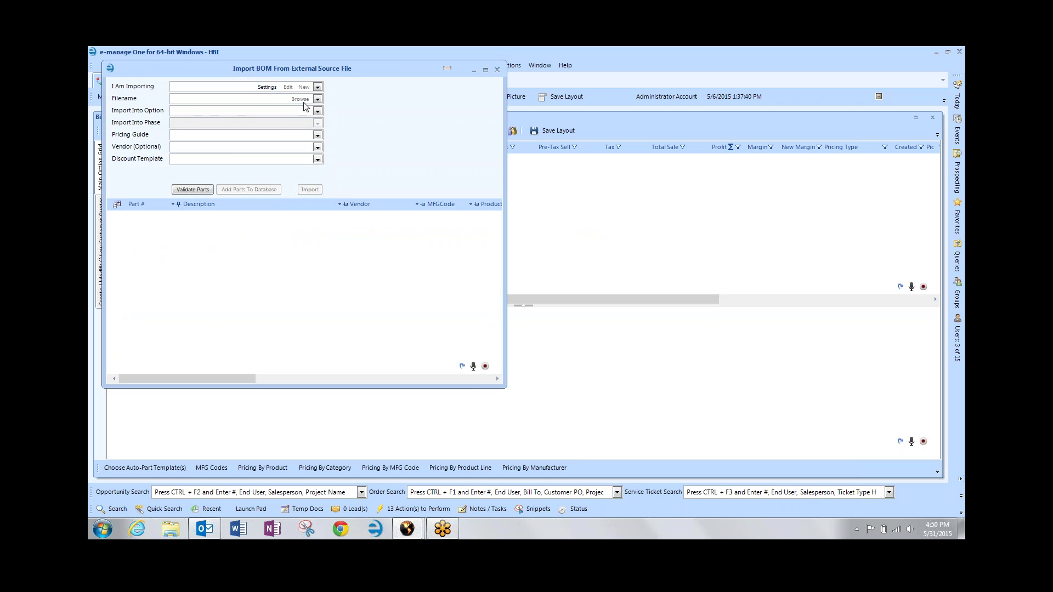
{"action": "left_click", "coordinate": [317, 88]}
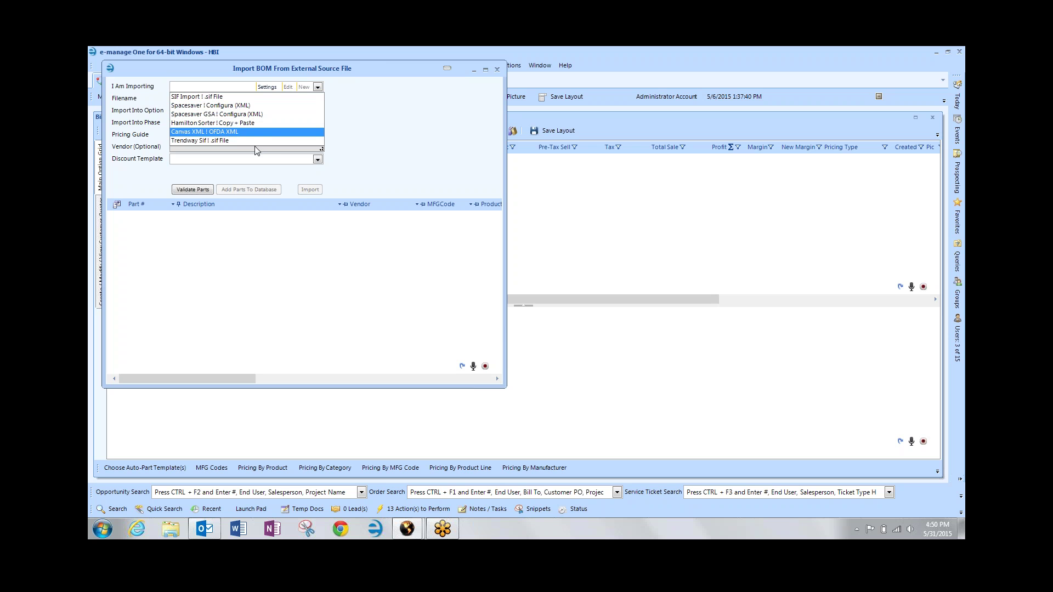
{"action": "key", "text": "Return"}
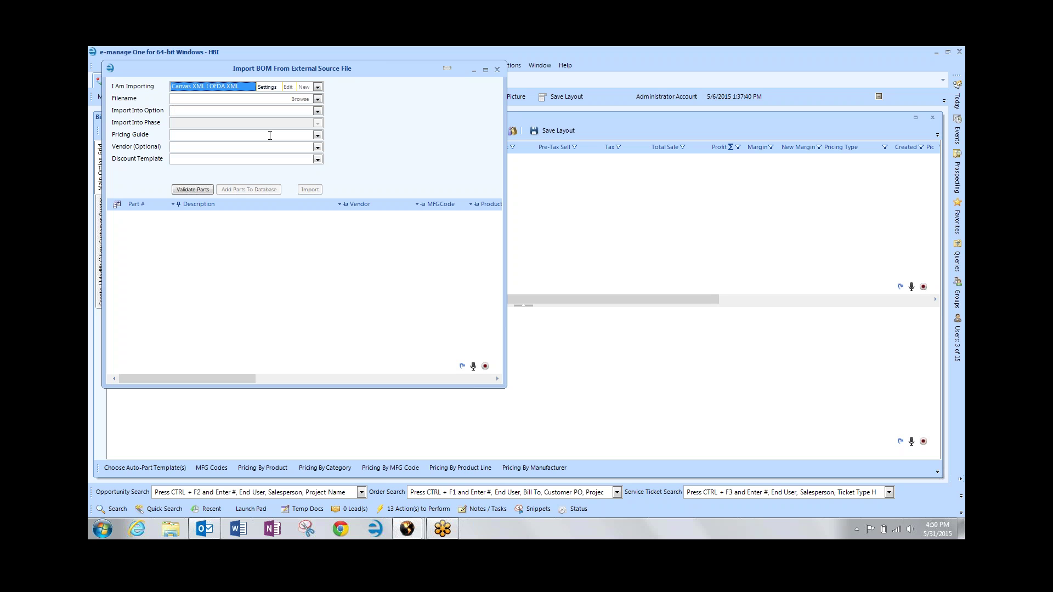
{"action": "left_click", "coordinate": [300, 99]}
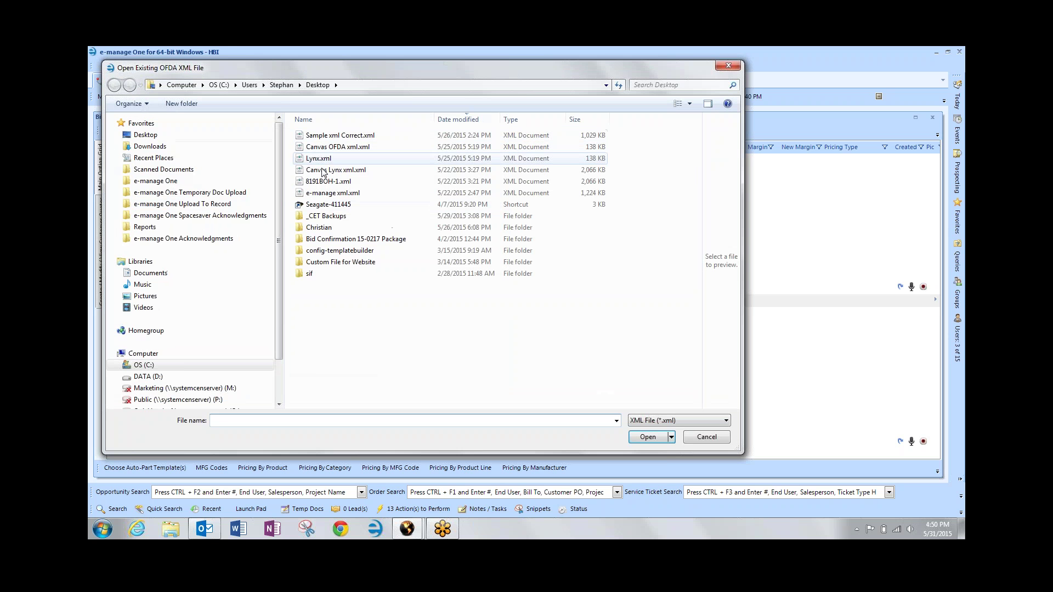
{"action": "double_click", "coordinate": [309, 275]}
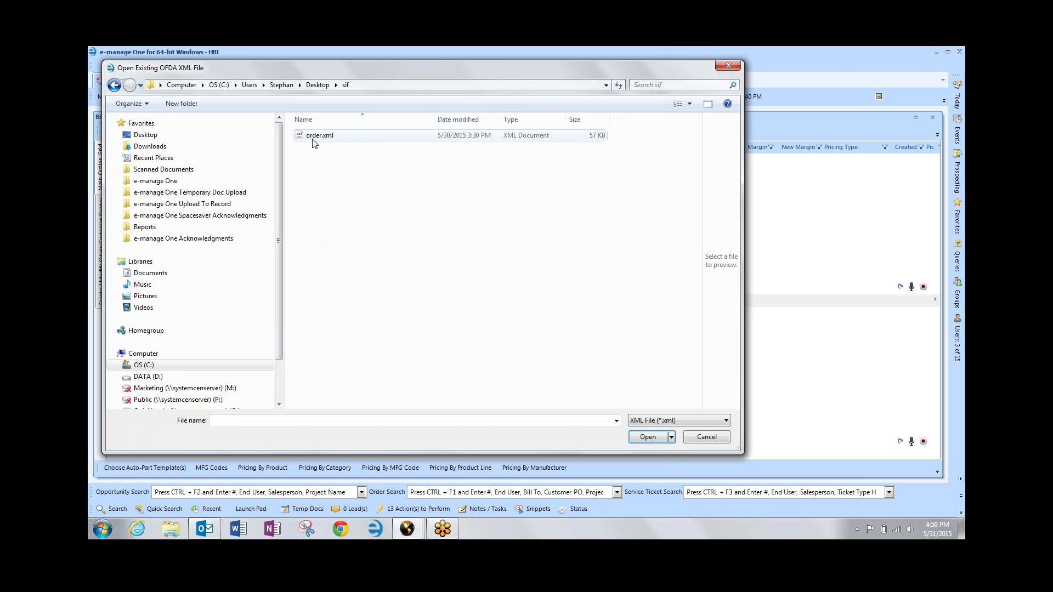
{"action": "double_click", "coordinate": [314, 140]}
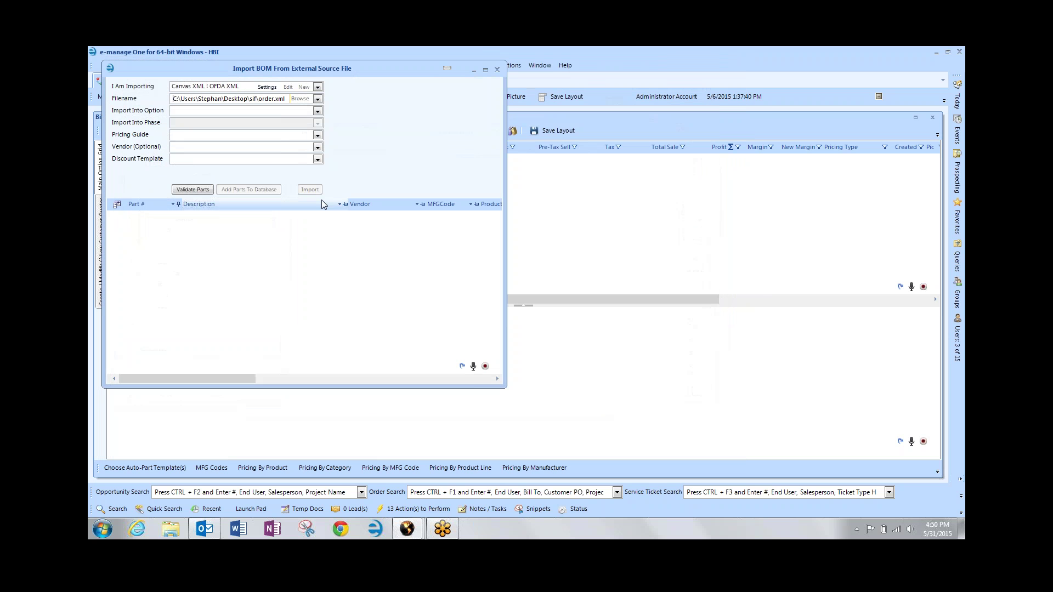
{"action": "left_click", "coordinate": [202, 189]}
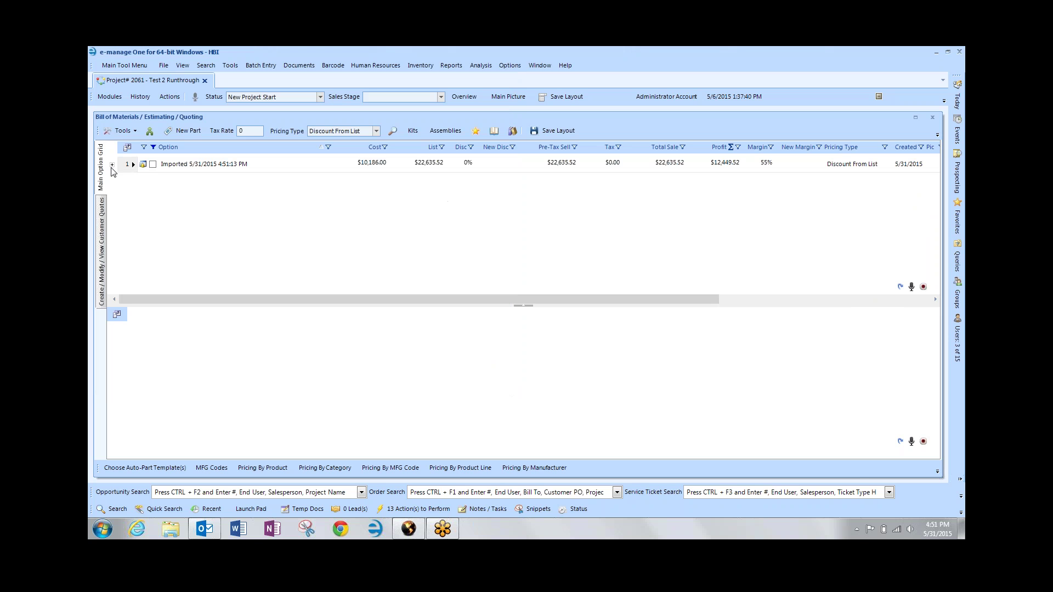
Expand the imported option into its phases and review the Contract Services auto-part template selection.
{"action": "left_click", "coordinate": [112, 165]}
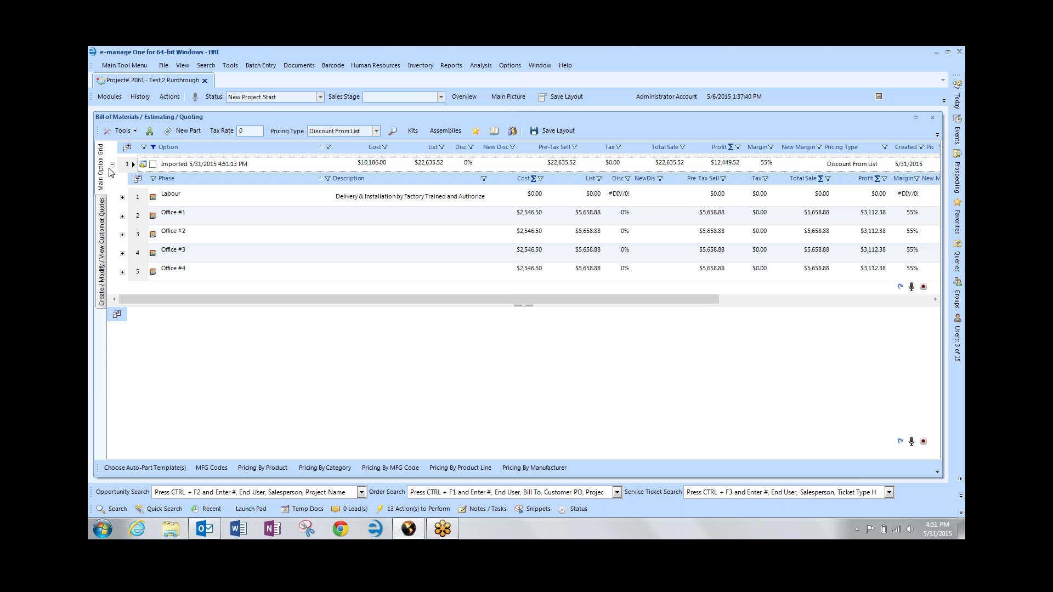
{"action": "left_click", "coordinate": [141, 220]}
{"action": "left_click", "coordinate": [144, 468]}
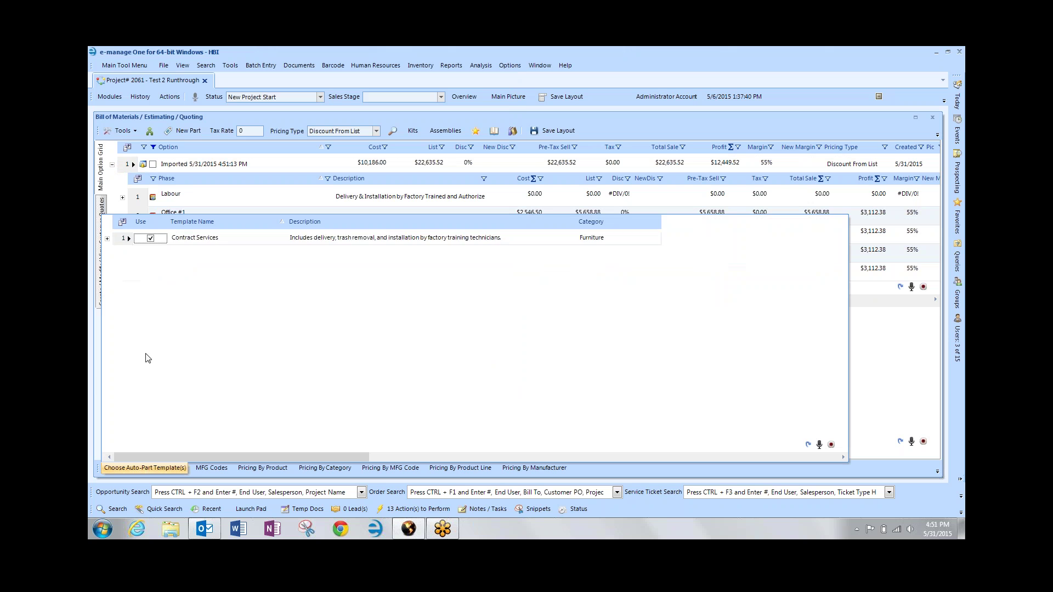
{"action": "left_click", "coordinate": [150, 238]}
Open the Labour phase's parts, expand it to its BOM level and inspect the Add Labour Estimate Part line.
{"action": "left_click", "coordinate": [164, 196]}
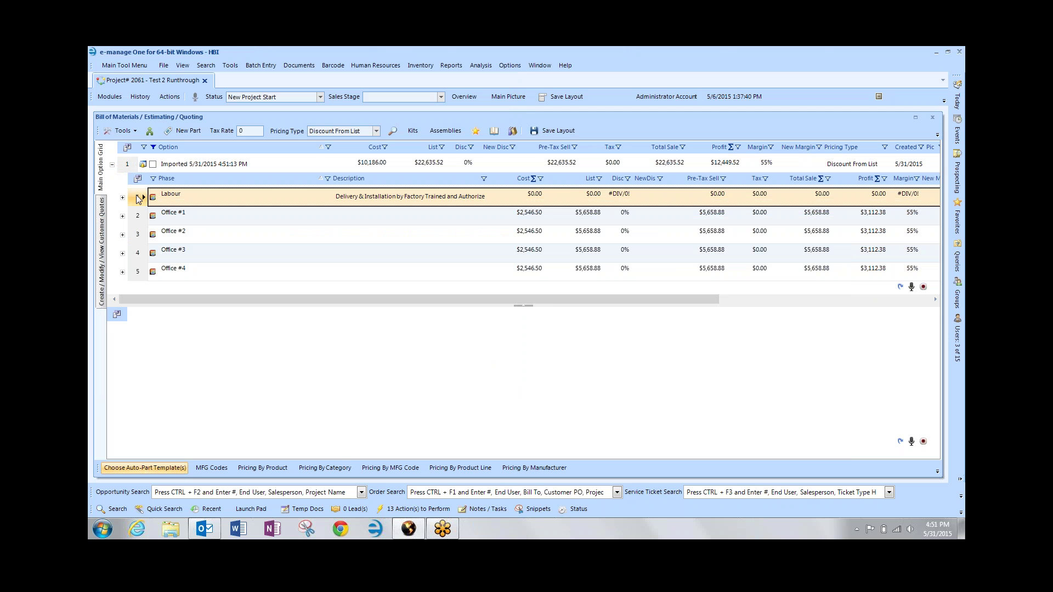
{"action": "left_click", "coordinate": [180, 196]}
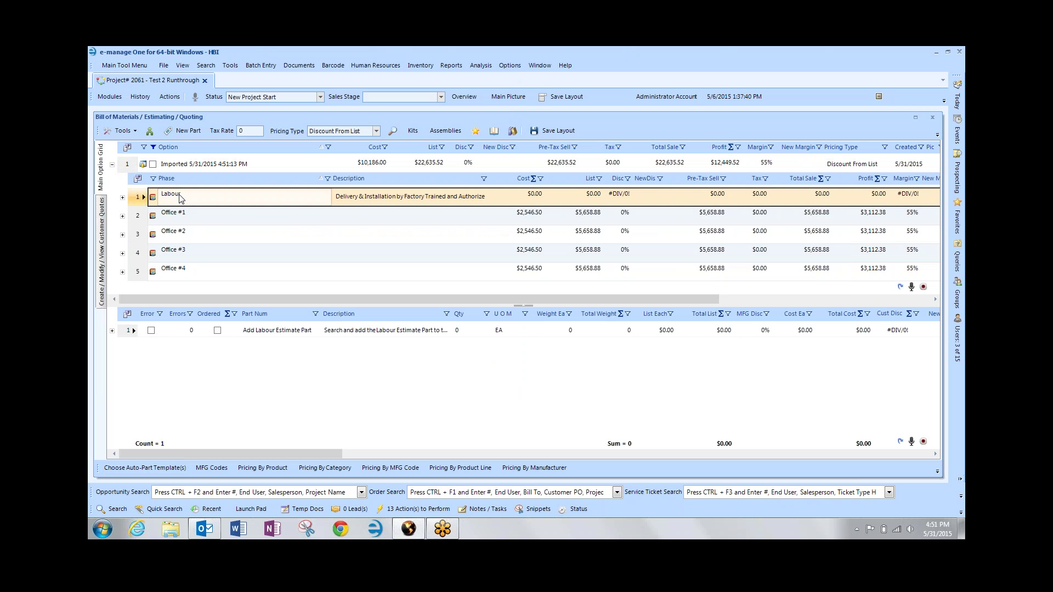
{"action": "left_click", "coordinate": [122, 198]}
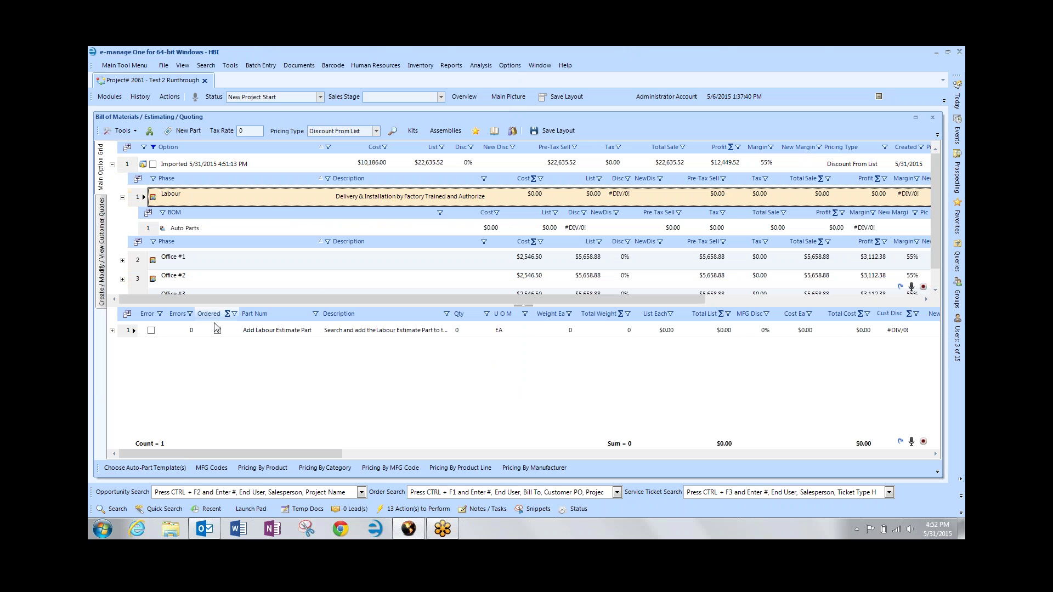
{"action": "left_click", "coordinate": [162, 335]}
{"action": "left_click", "coordinate": [160, 334]}
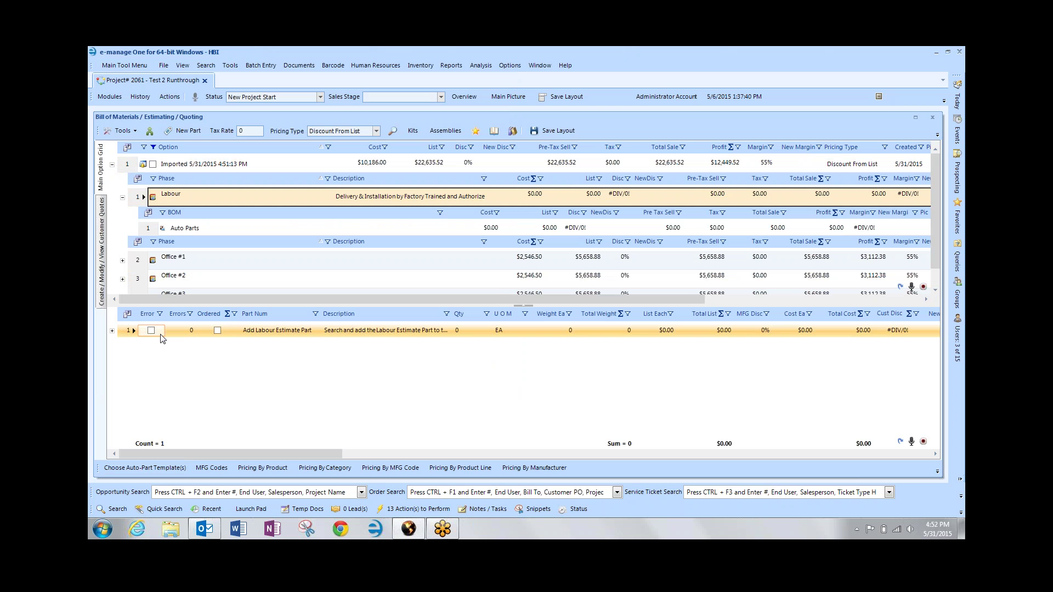
{"action": "left_click", "coordinate": [251, 336]}
Search for "labour" in the Labour phase's Auto Parts BOM and add one Labour Estimate part.
{"action": "left_click", "coordinate": [150, 228]}
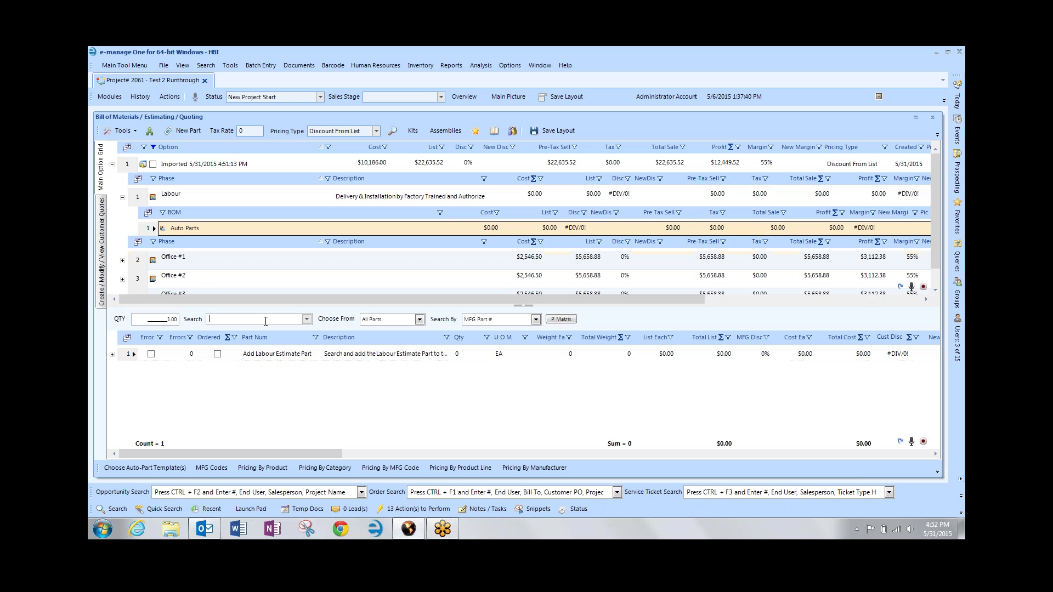
{"action": "type", "text": "labour"}
{"action": "key", "text": "Return"}
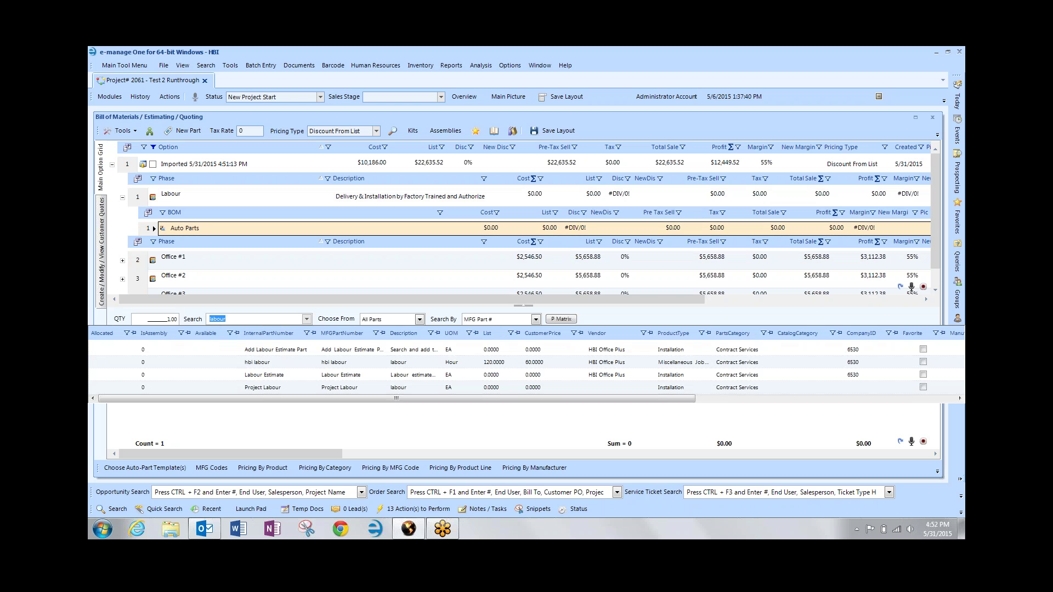
{"action": "left_click", "coordinate": [269, 377]}
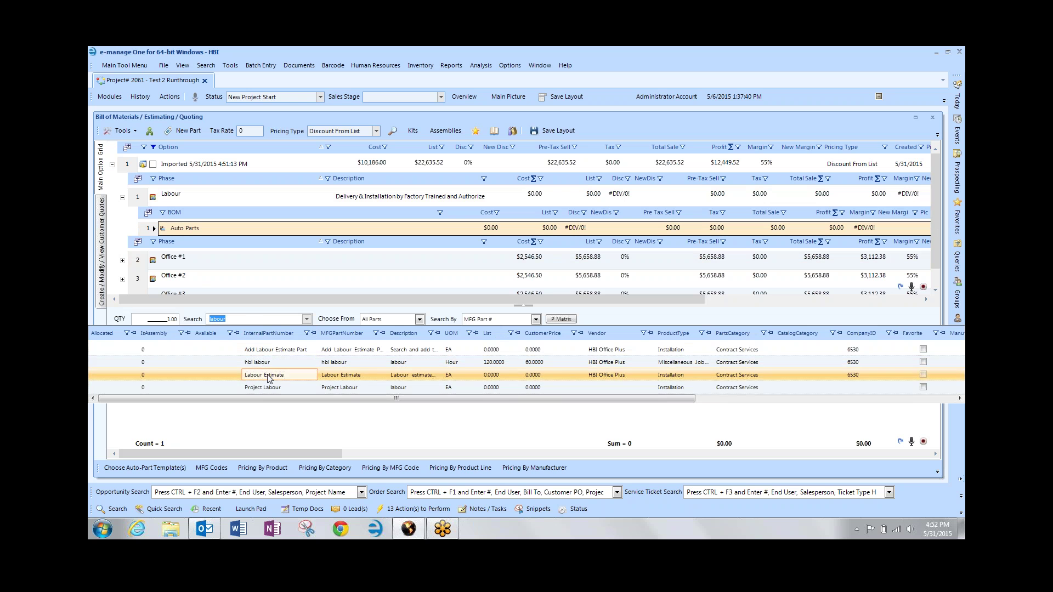
{"action": "double_click", "coordinate": [269, 376]}
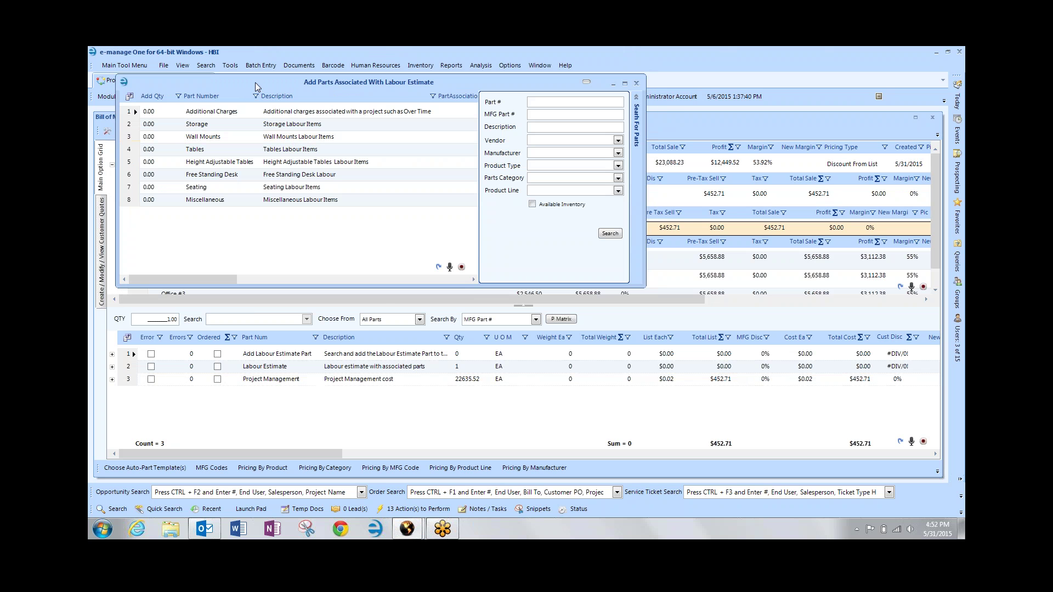
Add the Additional Charges part with quantity 1 from the parts associated with Labour Estimate.
{"action": "left_click_drag", "start_coordinate": [255, 83], "coordinate": [292, 102]}
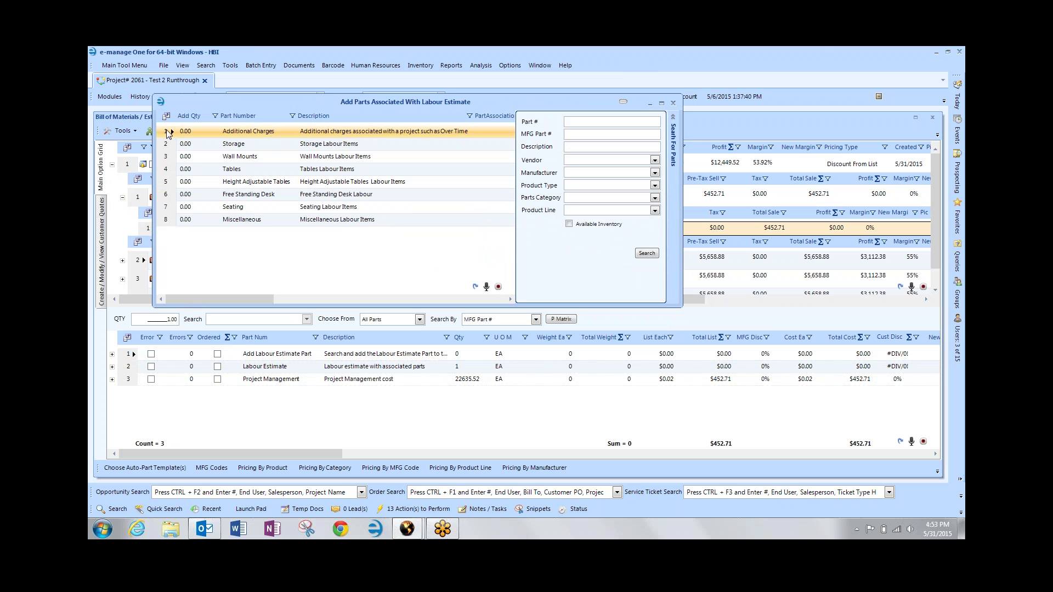
{"action": "left_click", "coordinate": [260, 134]}
{"action": "left_click", "coordinate": [310, 135]}
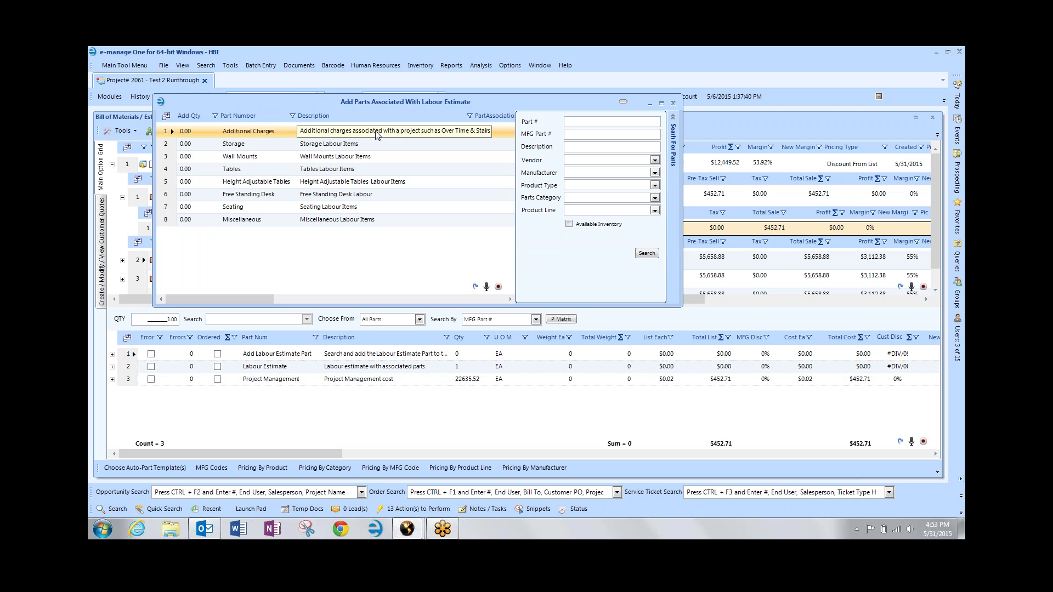
{"action": "left_click", "coordinate": [181, 133]}
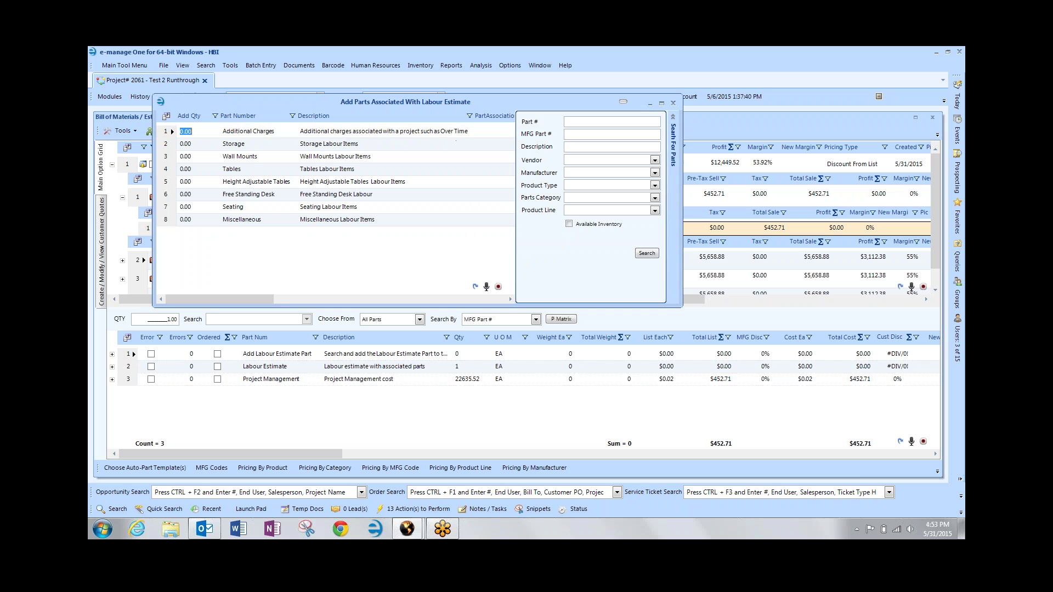
{"action": "type", "text": "1"}
{"action": "key", "text": "Return"}
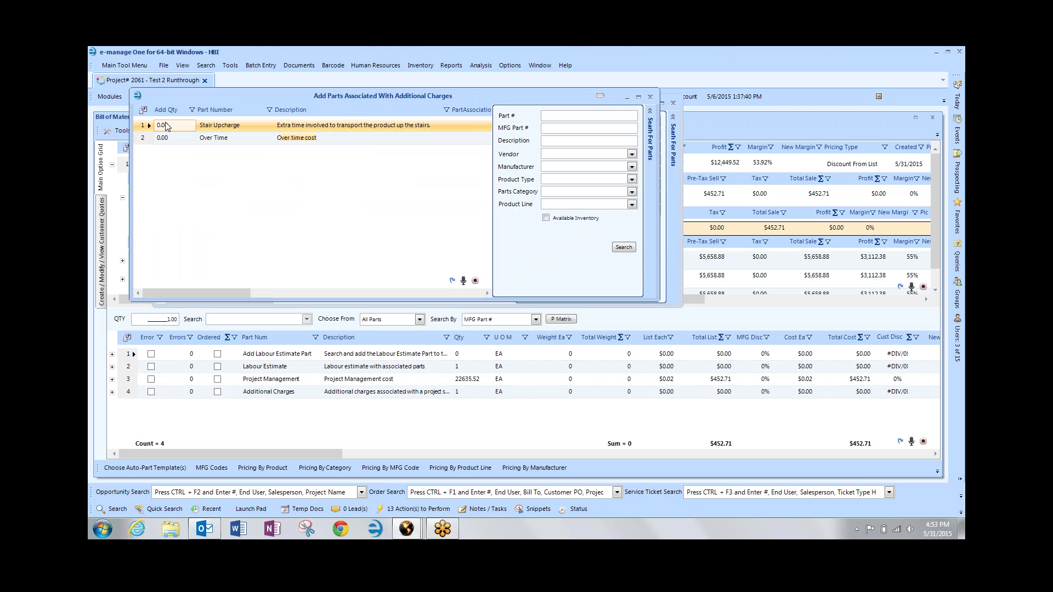
Add Stair Upcharge and Over Time with quantity 1 each, and close the Additional Charges associated parts.
{"action": "type", "text": "1"}
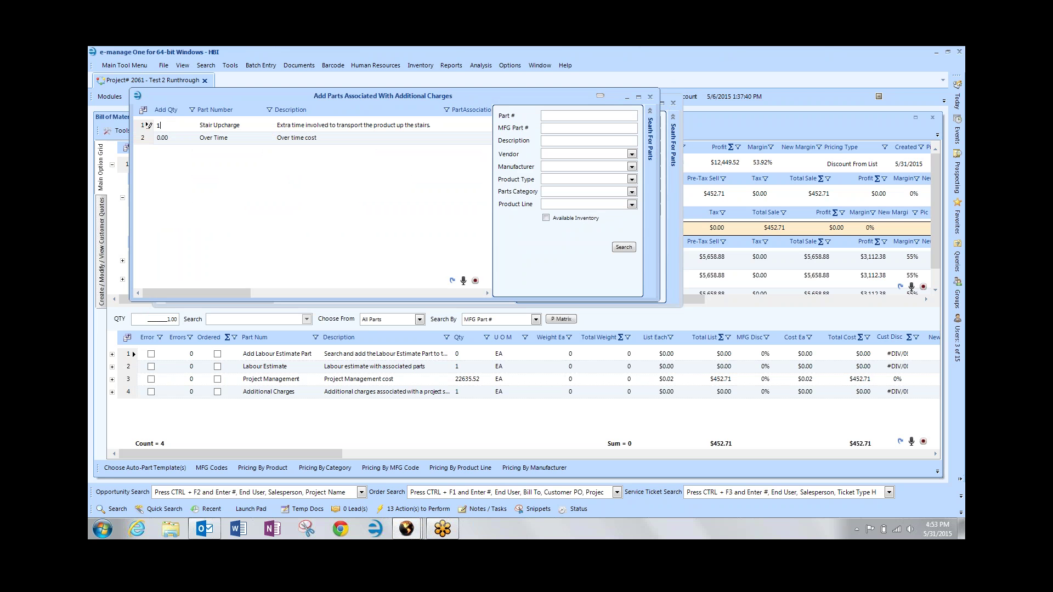
{"action": "key", "text": "Return"}
{"action": "type", "text": "1"}
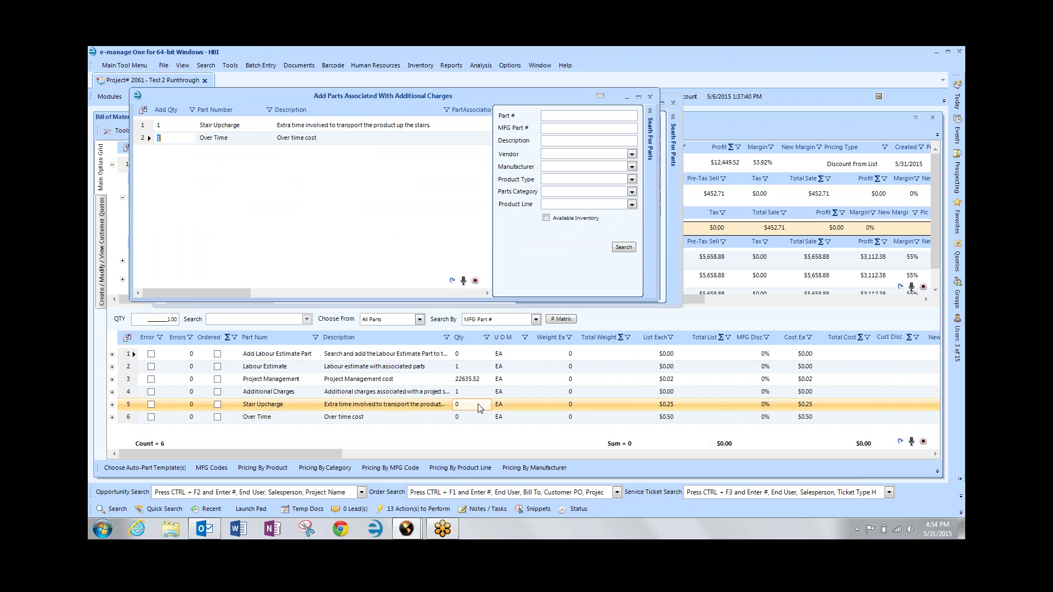
{"action": "left_click", "coordinate": [650, 98]}
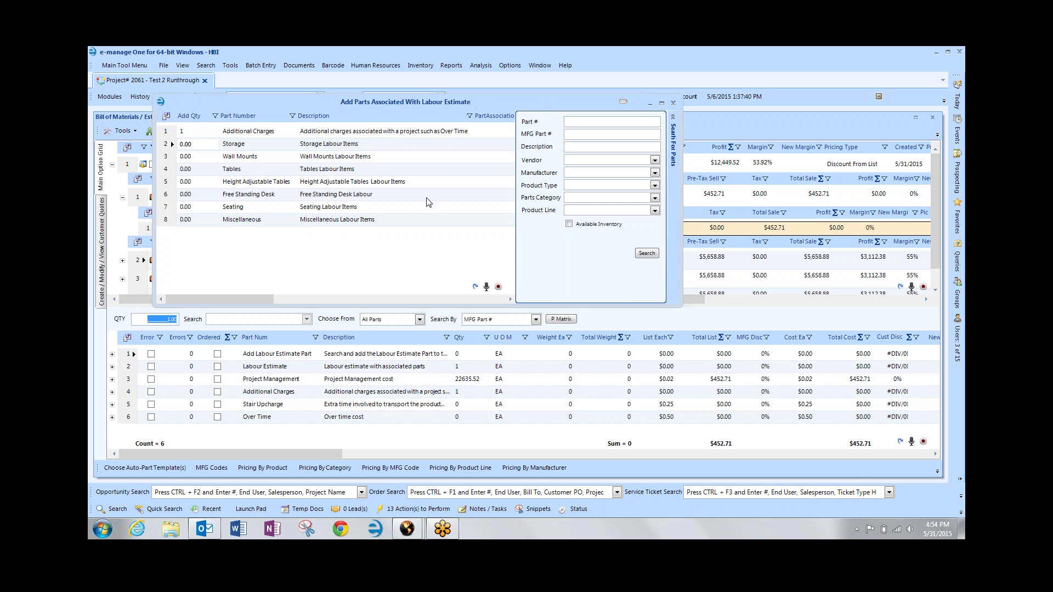
Add the Free Standing Desk labour part with quantity 1 from the Labour Estimate associated parts.
{"action": "left_click", "coordinate": [168, 195]}
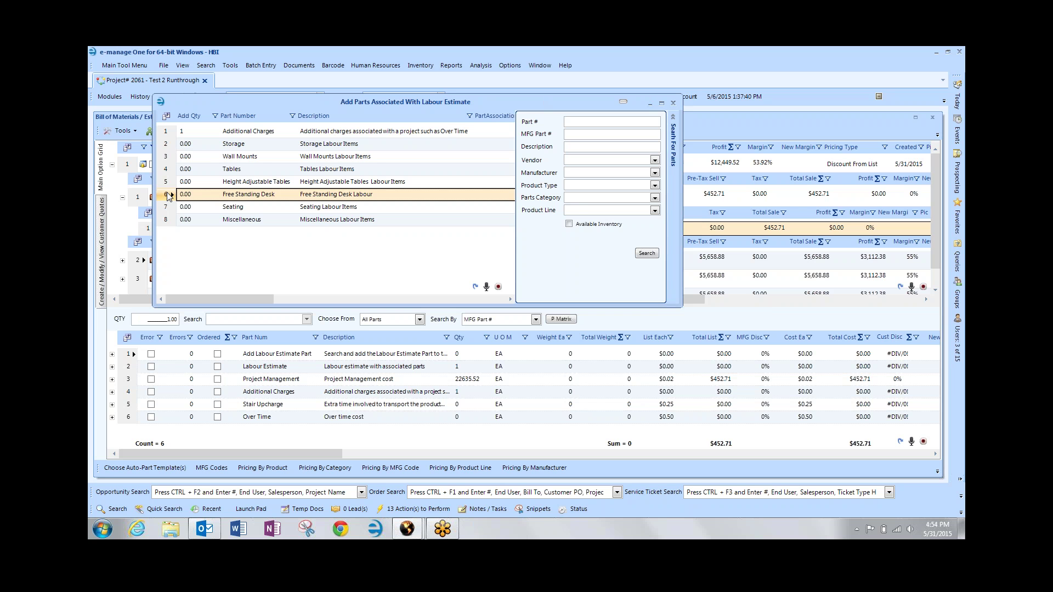
{"action": "left_click", "coordinate": [186, 195]}
{"action": "type", "text": "1"}
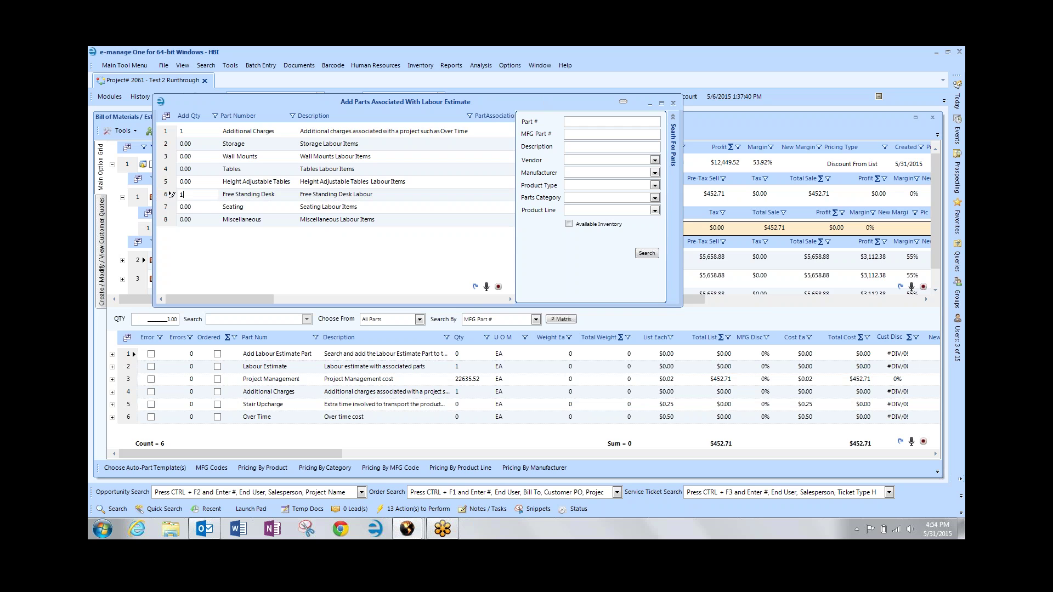
{"action": "key", "text": "Return"}
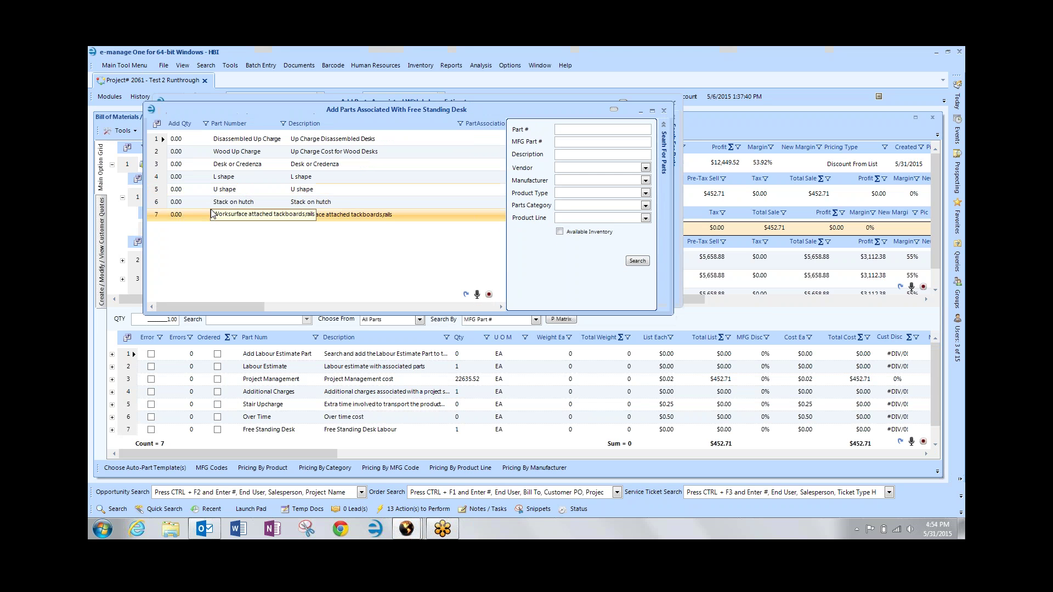
Add 4 U shape and 4 Stack on hutch parts from the Free Standing Desk associated parts.
{"action": "left_click", "coordinate": [187, 193]}
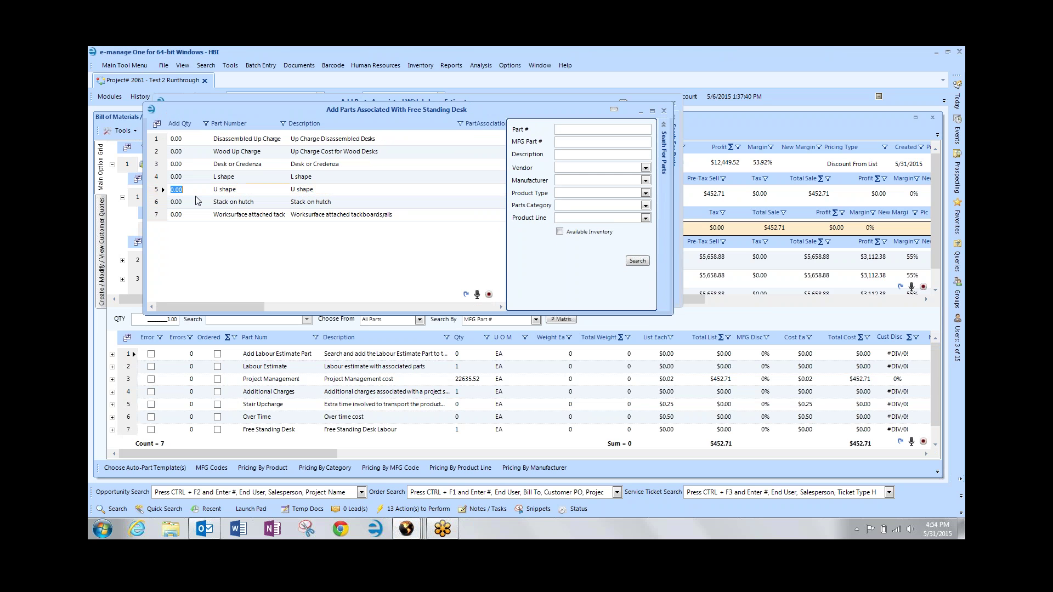
{"action": "type", "text": "4"}
{"action": "key", "text": "Down"}
{"action": "type", "text": "4"}
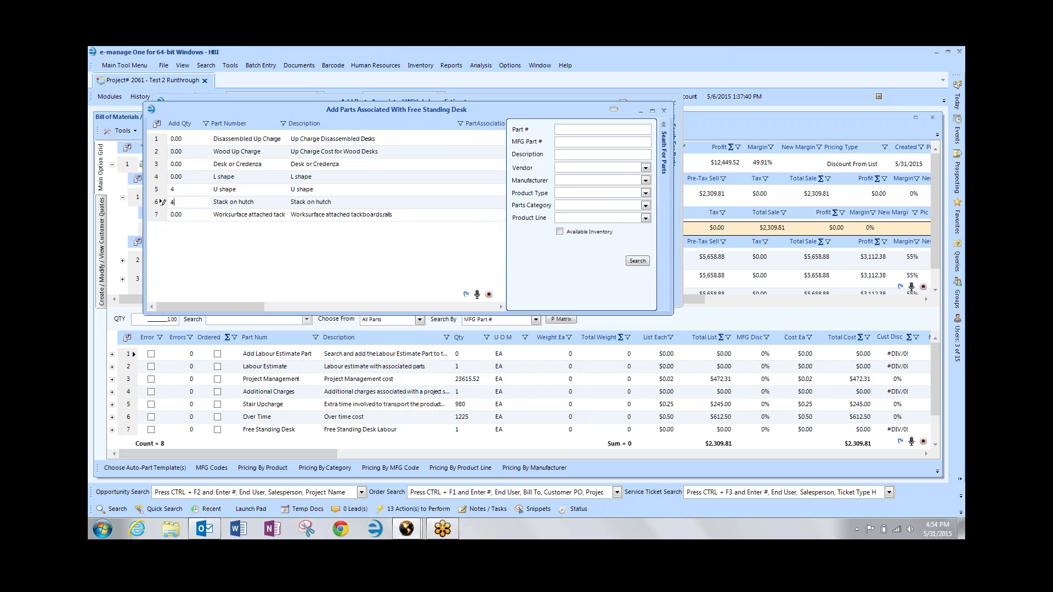
{"action": "key", "text": "Down"}
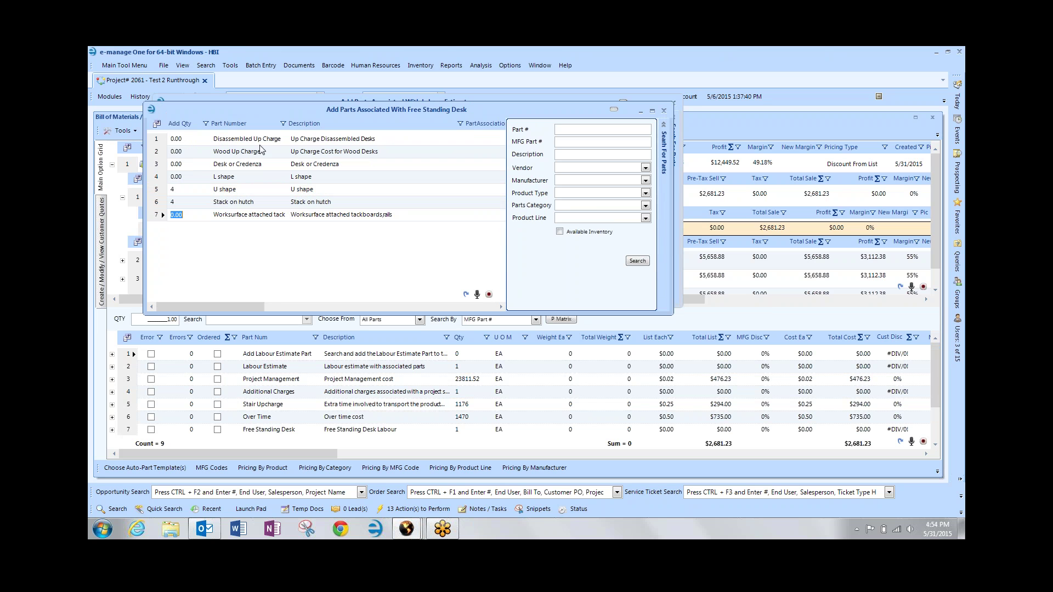
Add Disassembled Up Charge and Wood Up Charge with quantity 1 each, and close the Free Standing Desk associated parts.
{"action": "left_click", "coordinate": [184, 141]}
{"action": "type", "text": "1"}
{"action": "key", "text": "Return"}
{"action": "type", "text": "1"}
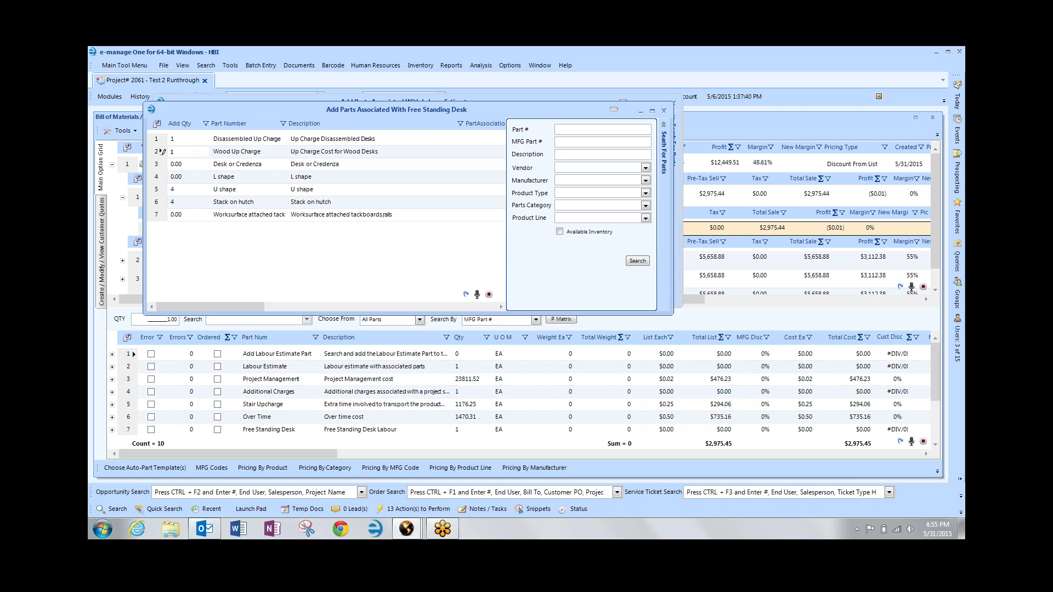
{"action": "key", "text": "Return"}
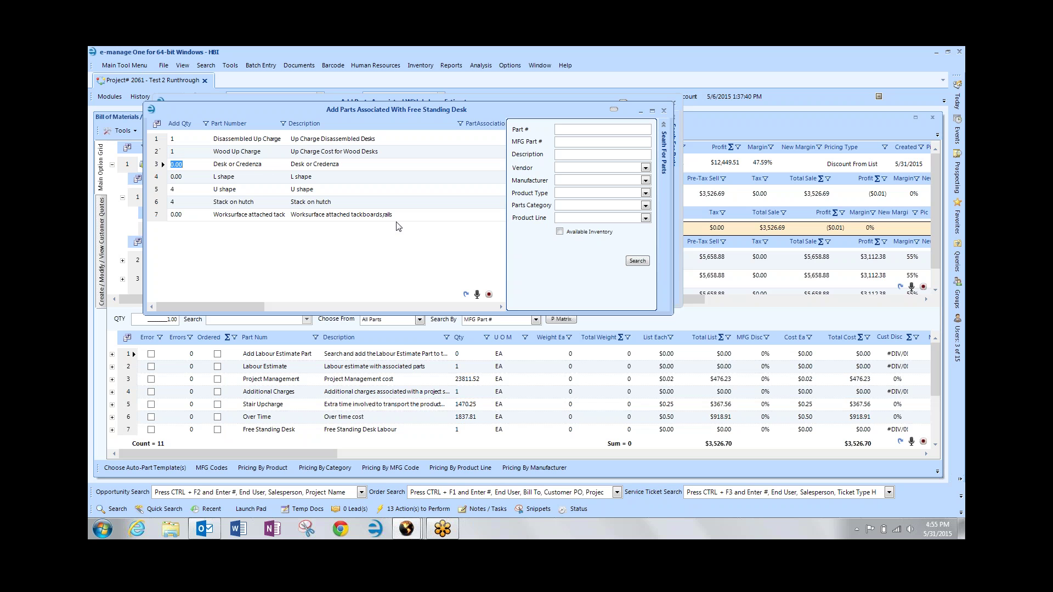
{"action": "left_click", "coordinate": [453, 406]}
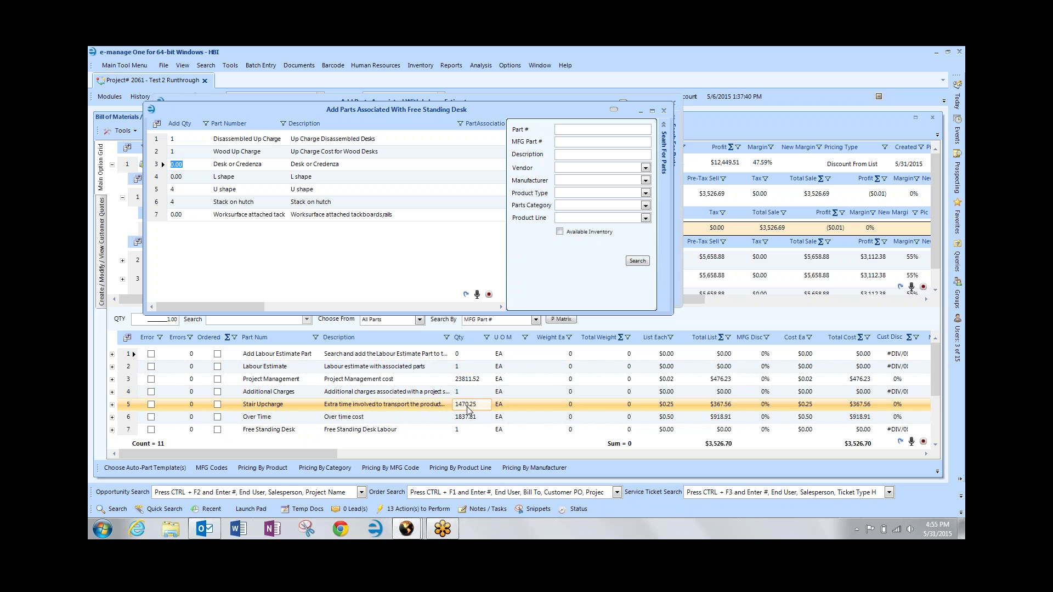
{"action": "left_click", "coordinate": [471, 418]}
{"action": "left_click", "coordinate": [462, 407]}
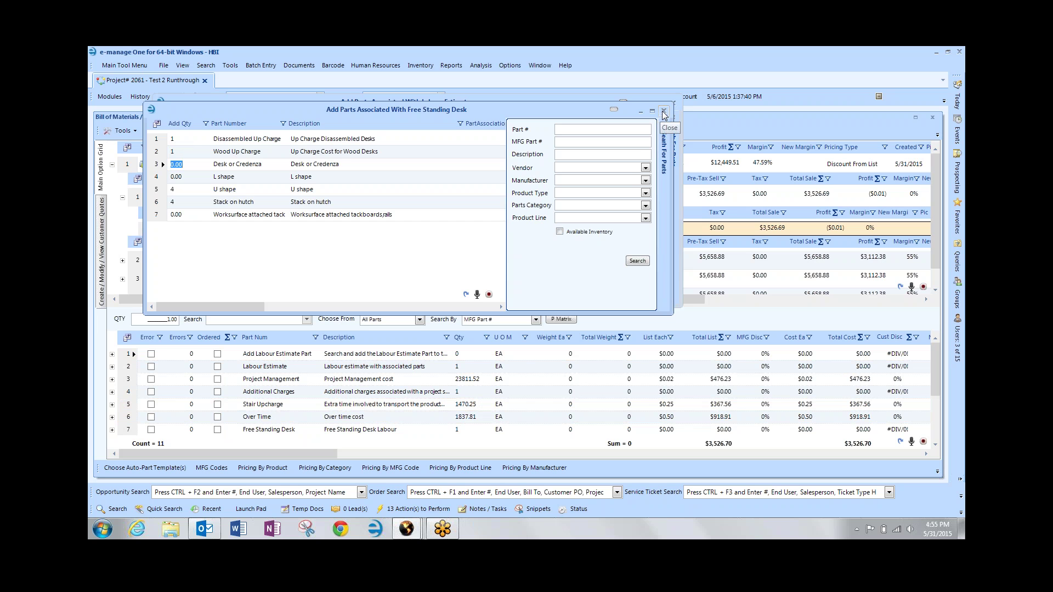
{"action": "left_click", "coordinate": [664, 113]}
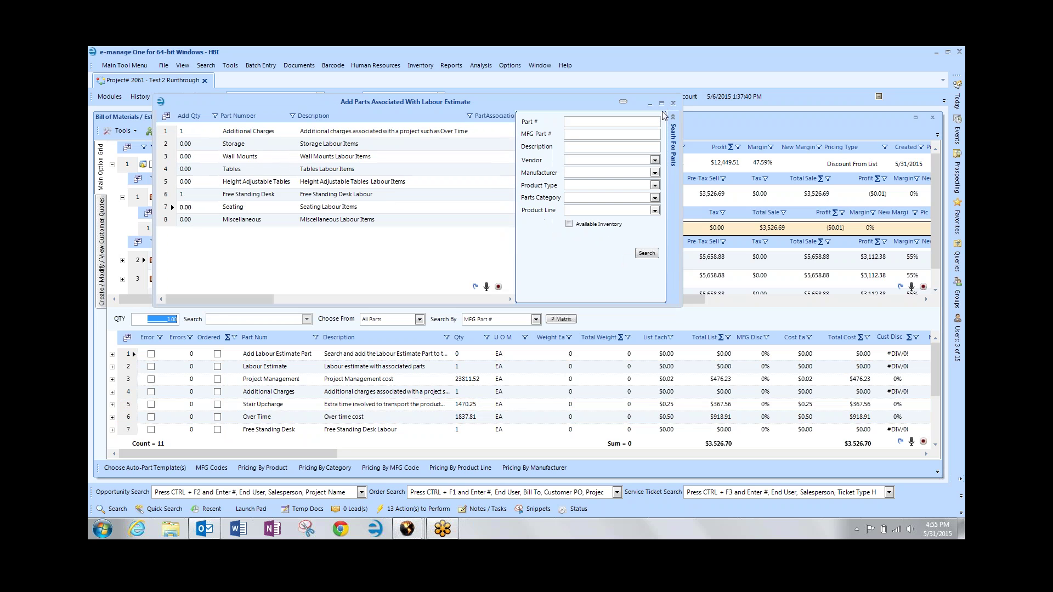
Add the Seating labour part with quantity 1 from the Labour Estimate associated parts.
{"action": "left_click", "coordinate": [205, 210]}
{"action": "type", "text": "1"}
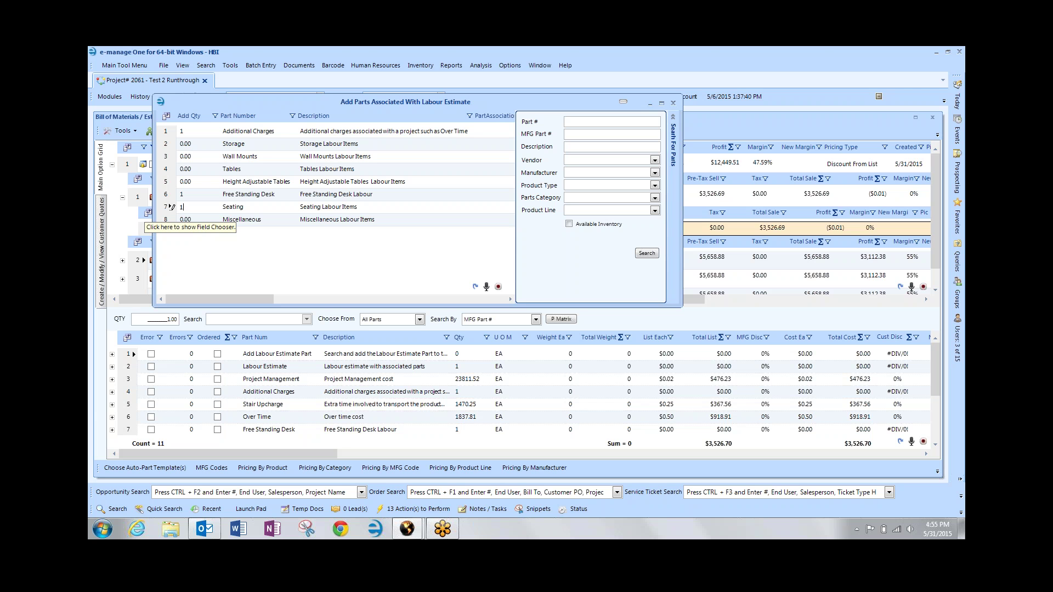
{"action": "key", "text": "Return"}
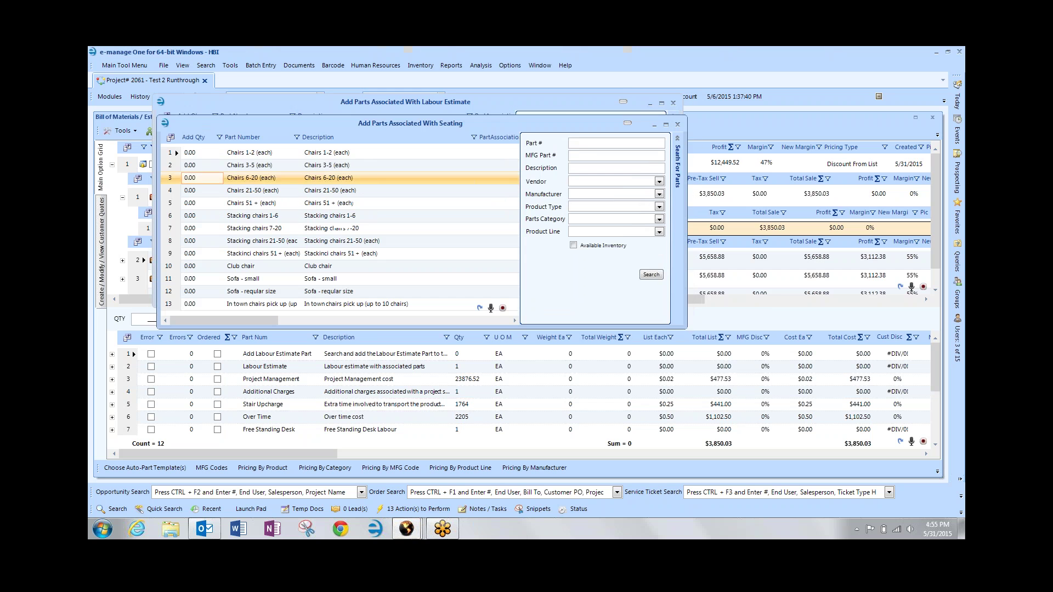
Add 4 Chairs 3-5 (each) from the Seating associated parts, and close both associated parts windows.
{"action": "left_click", "coordinate": [242, 176]}
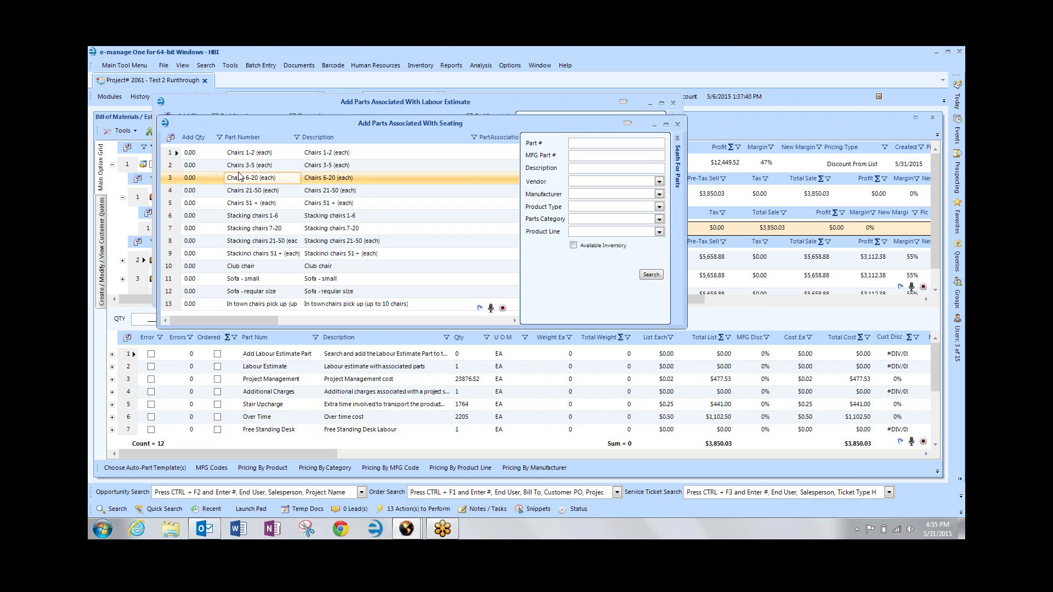
{"action": "left_click", "coordinate": [239, 170]}
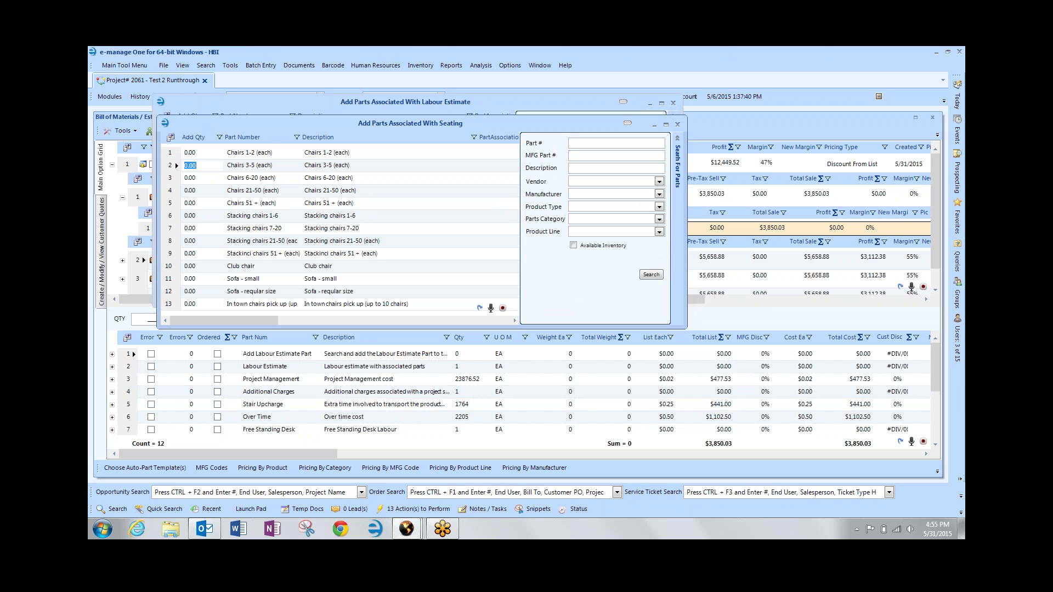
{"action": "type", "text": "4"}
{"action": "key", "text": "Down"}
{"action": "left_click", "coordinate": [678, 128]}
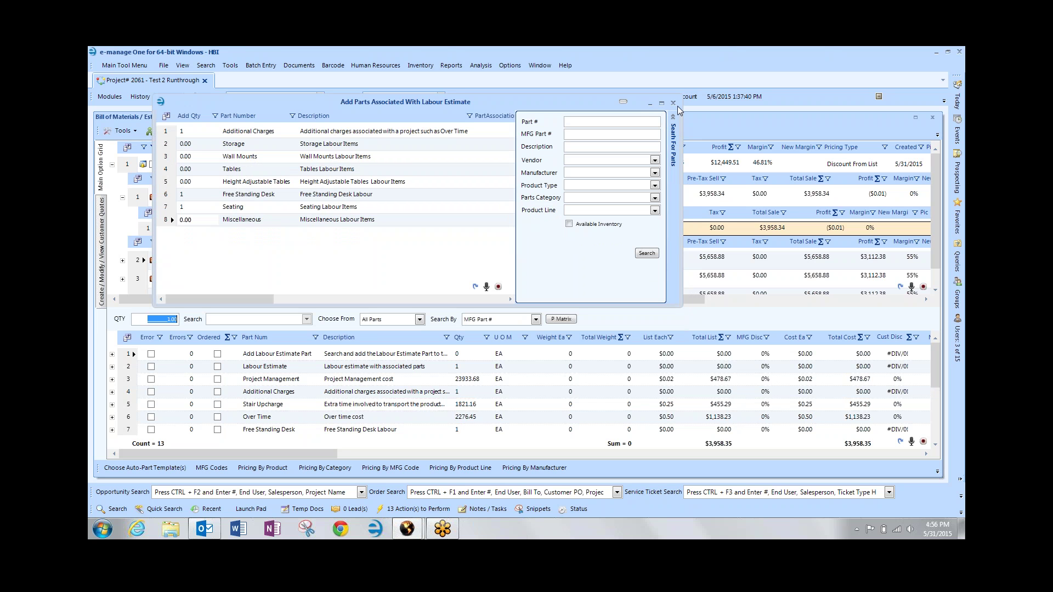
{"action": "left_click", "coordinate": [674, 106]}
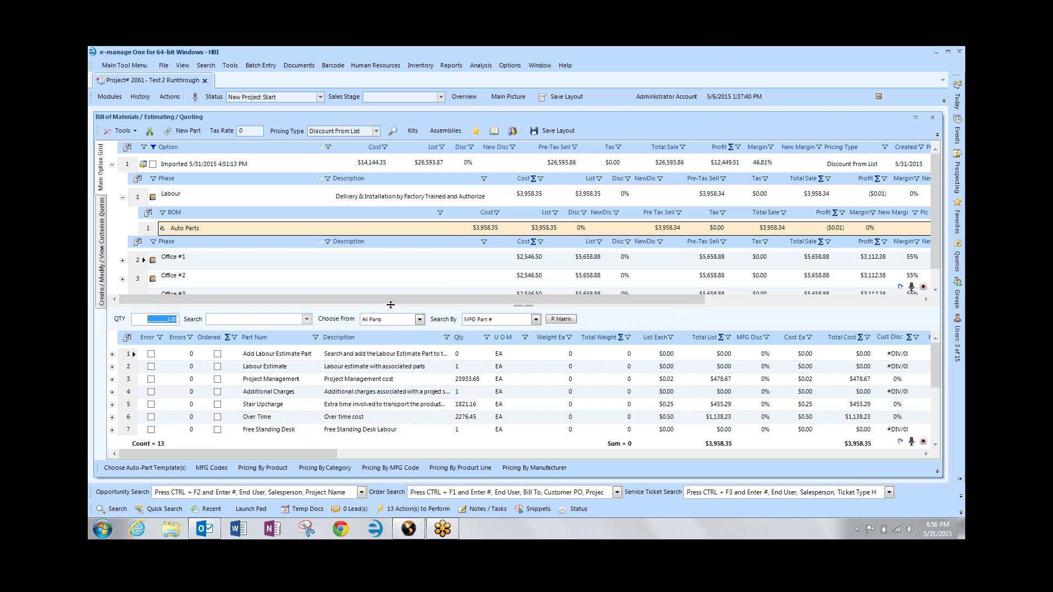
Collapse the Labour phase, enlarge the parts list, and examine the Project Management line's quantity, list price and total.
{"action": "left_click", "coordinate": [123, 197]}
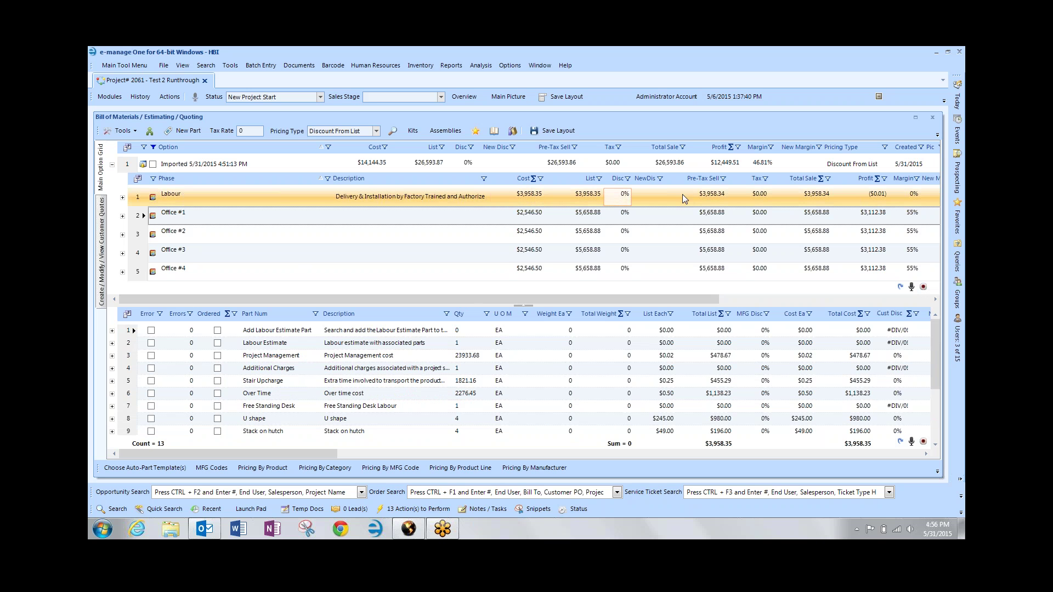
{"action": "left_click_drag", "start_coordinate": [488, 305], "coordinate": [486, 276]}
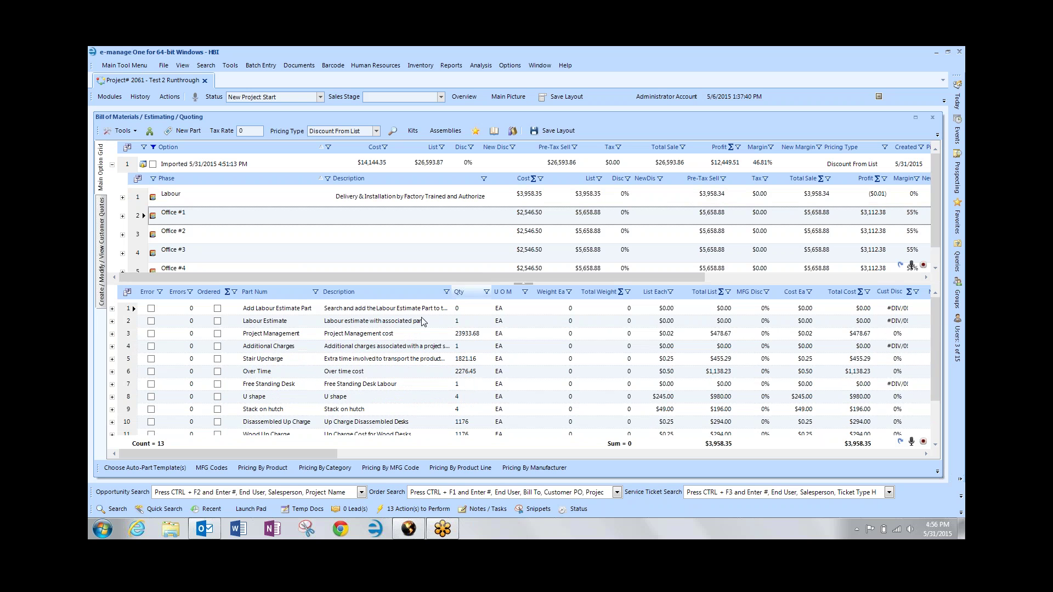
{"action": "left_click", "coordinate": [425, 321]}
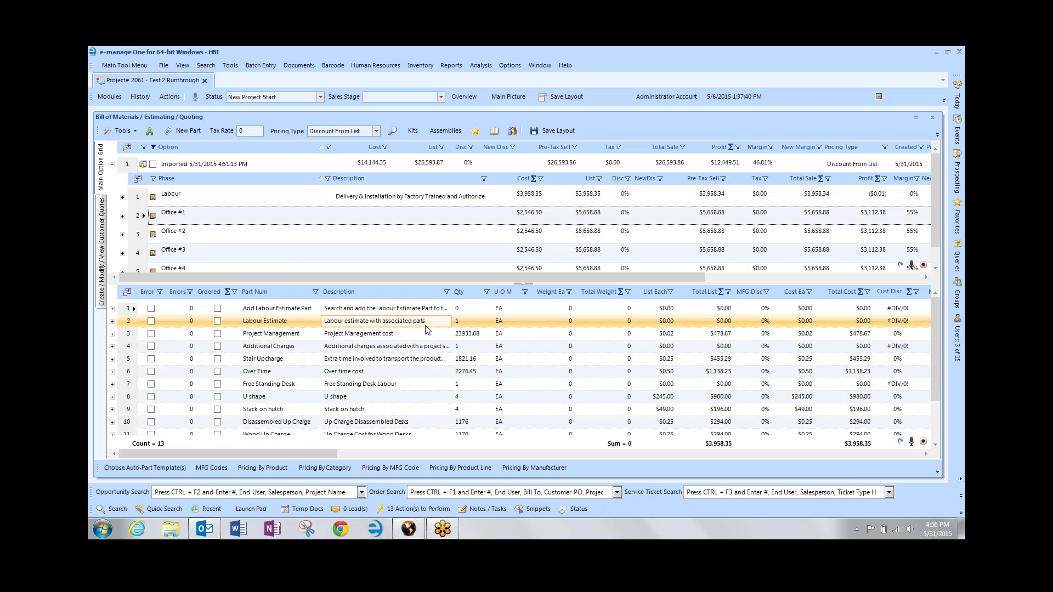
{"action": "left_click", "coordinate": [426, 336]}
{"action": "left_click", "coordinate": [459, 337]}
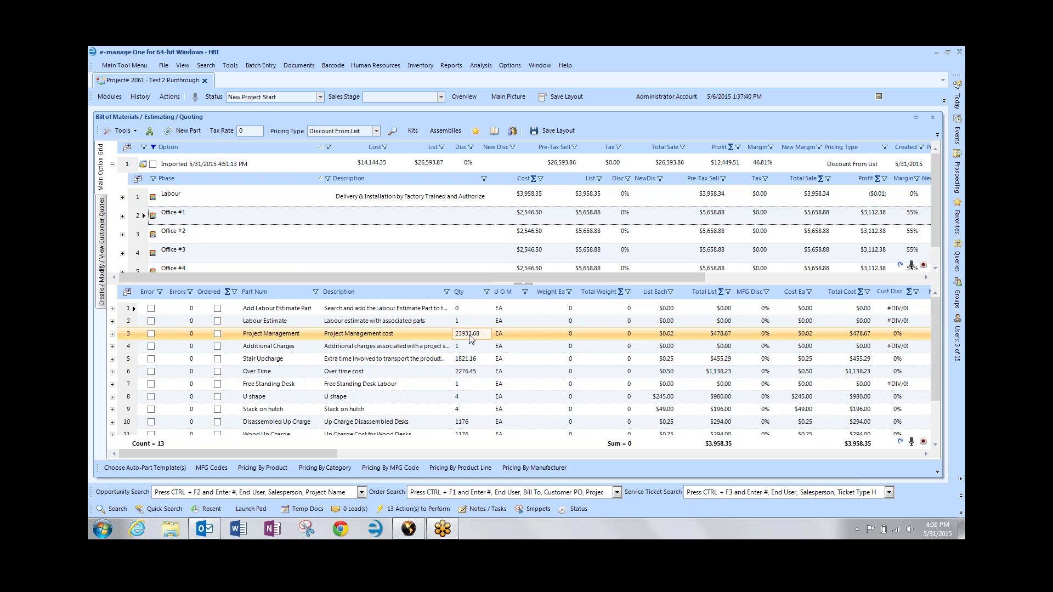
{"action": "left_click", "coordinate": [671, 341]}
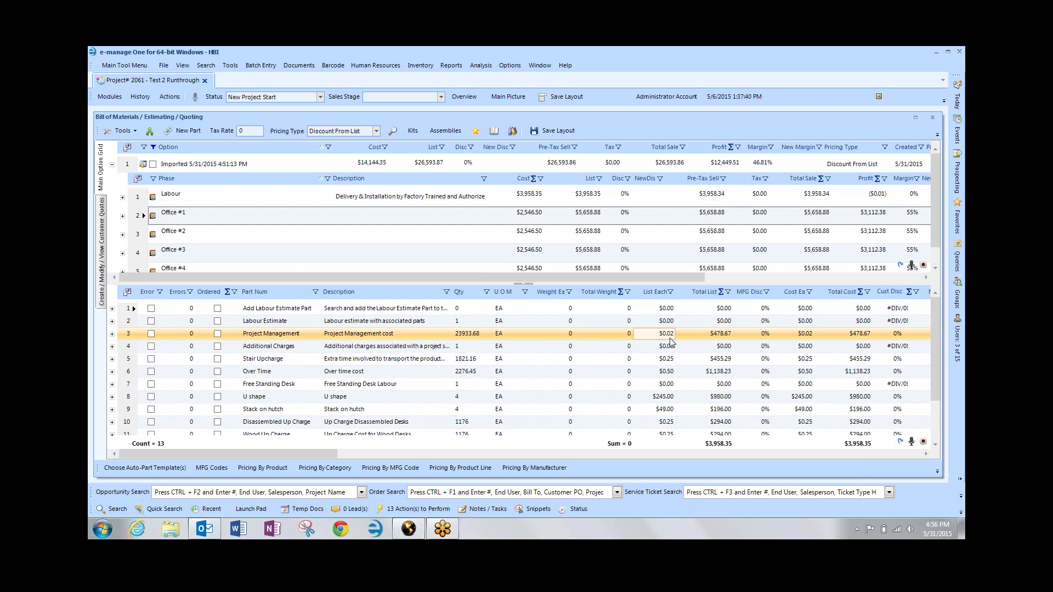
{"action": "left_click", "coordinate": [725, 341]}
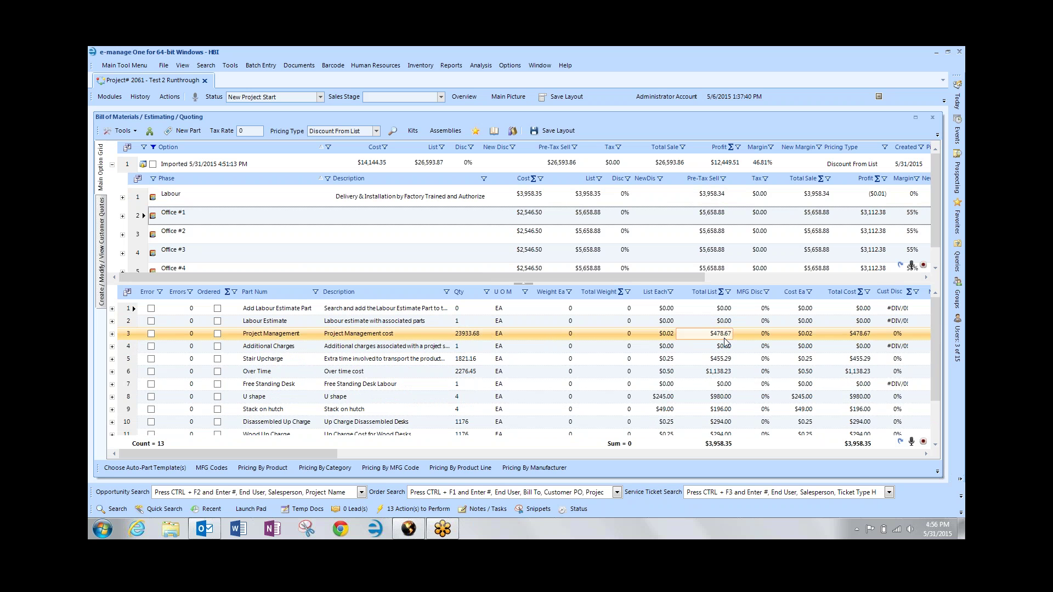
Review quantities and prices of the additional charges, desk labour, up charge and seating lines in the labour parts list.
{"action": "left_click", "coordinate": [427, 347]}
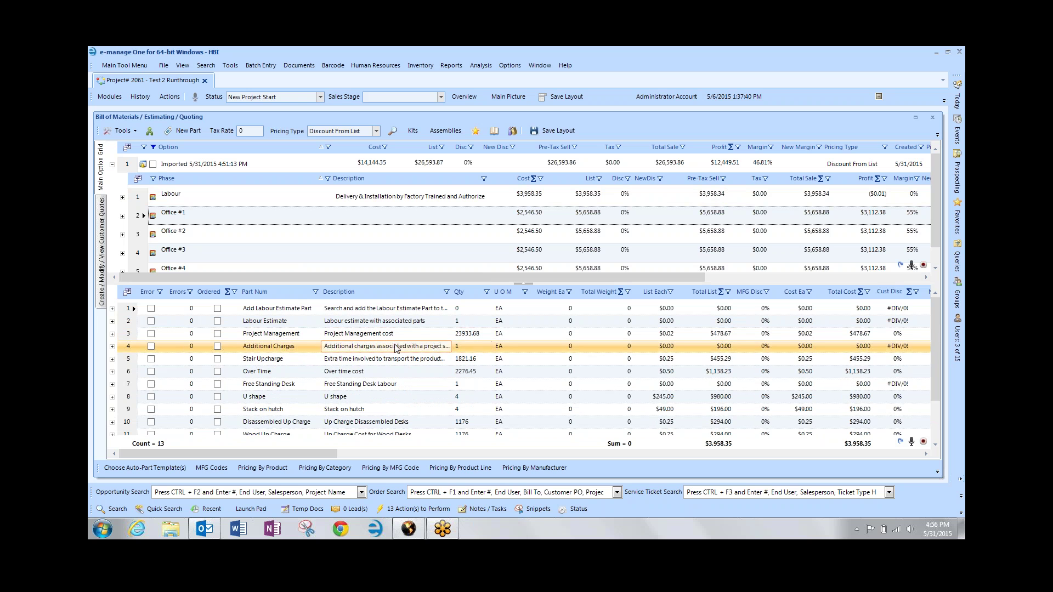
{"action": "left_click", "coordinate": [452, 361]}
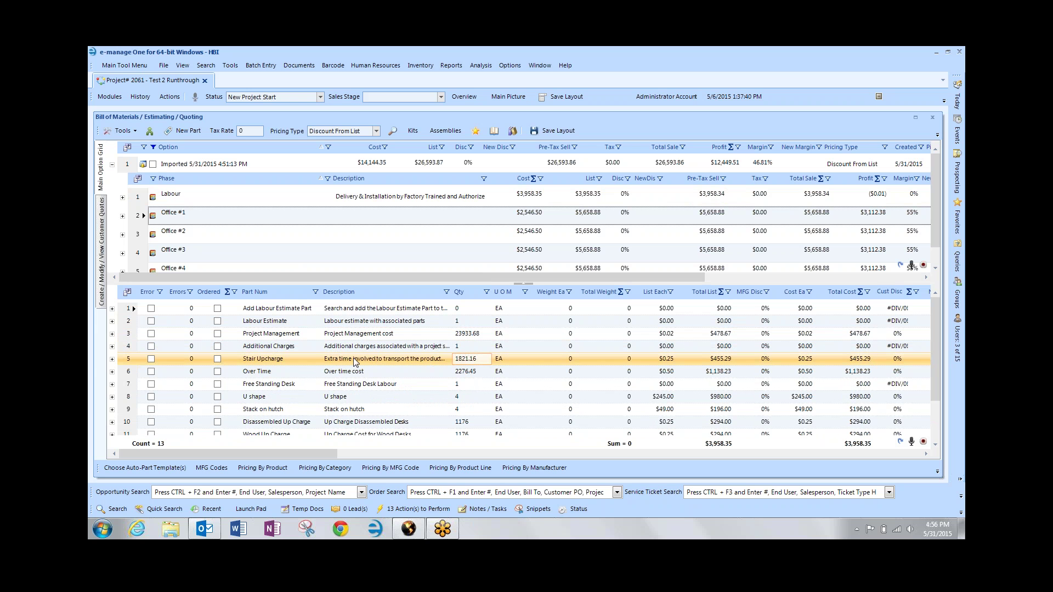
{"action": "left_click", "coordinate": [262, 361]}
{"action": "left_click", "coordinate": [463, 362]}
{"action": "left_click", "coordinate": [651, 361]}
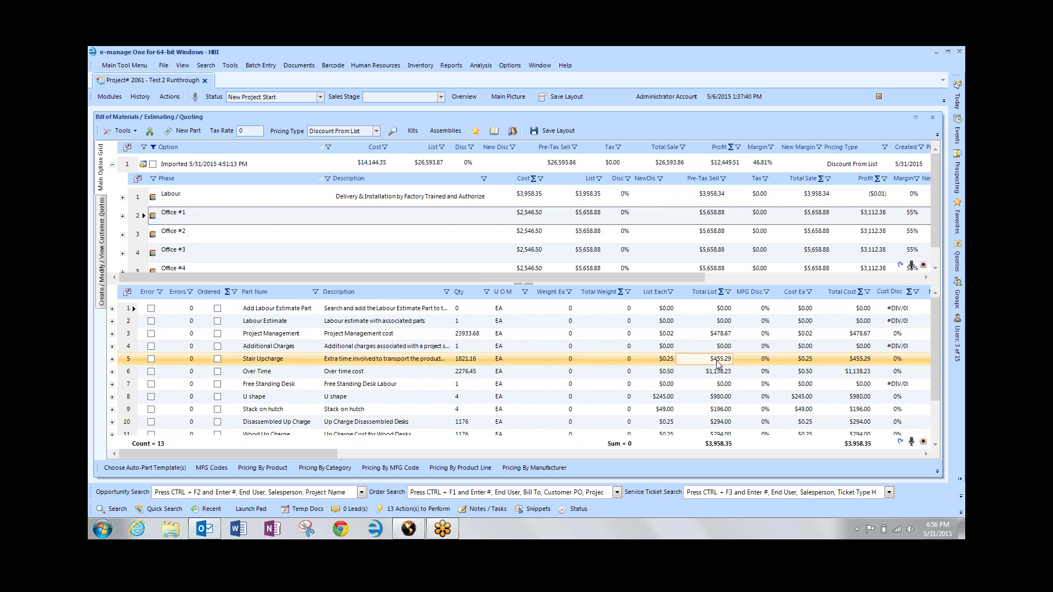
{"action": "left_click", "coordinate": [492, 373]}
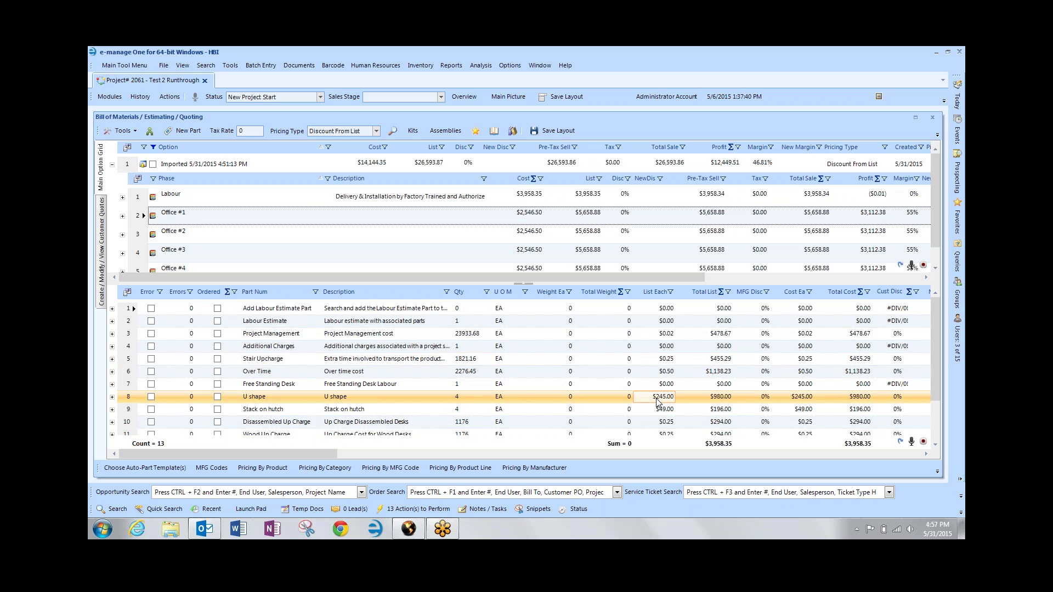
{"action": "left_click", "coordinate": [422, 409]}
{"action": "scroll", "coordinate": [422, 409], "scroll_direction": "down", "scroll_amount": 1}
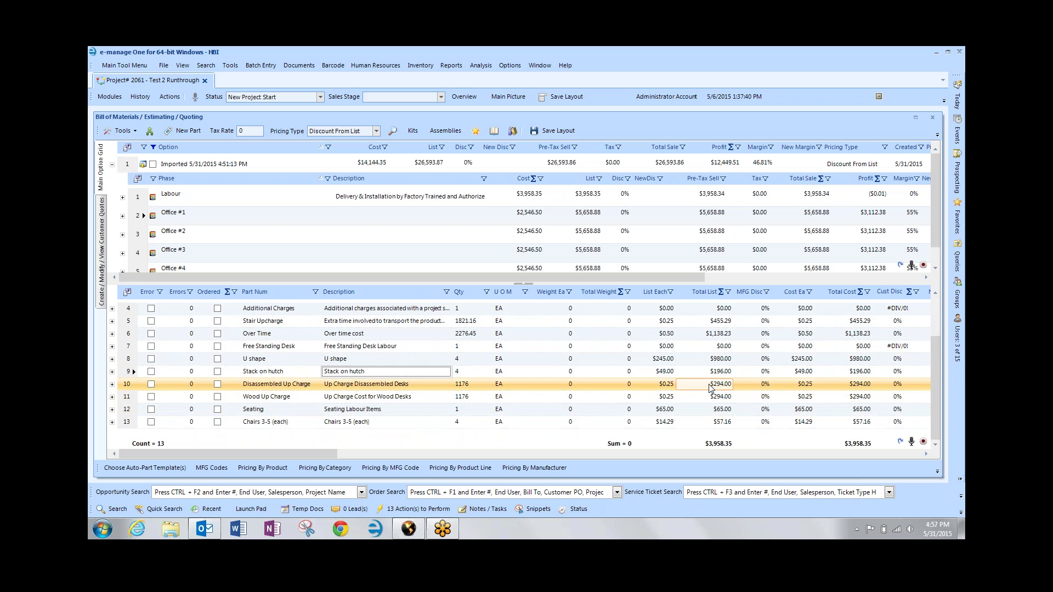
{"action": "left_click", "coordinate": [498, 399]}
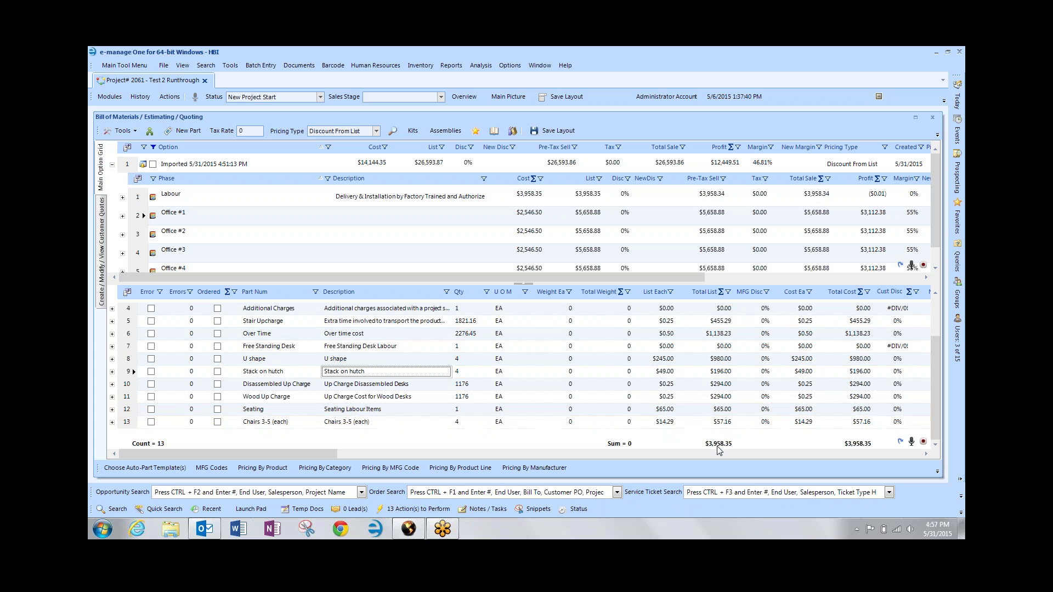
Set the quantities of the U shape and Stack on hutch labour parts to 6 each.
{"action": "left_click", "coordinate": [468, 362]}
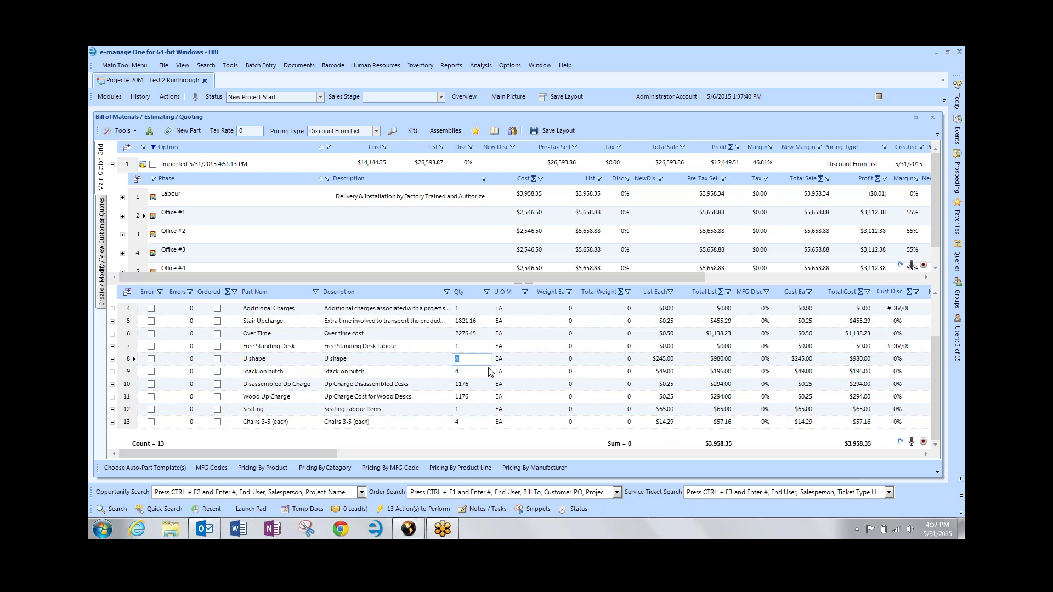
{"action": "type", "text": "6"}
{"action": "key", "text": "Down"}
{"action": "type", "text": "6"}
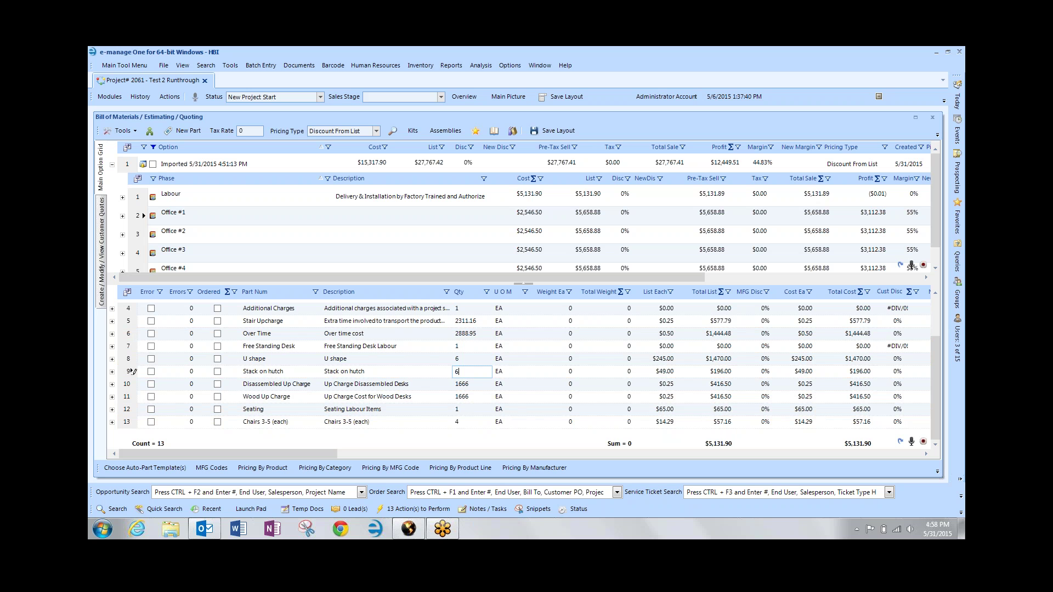
{"action": "key", "text": "Down"}
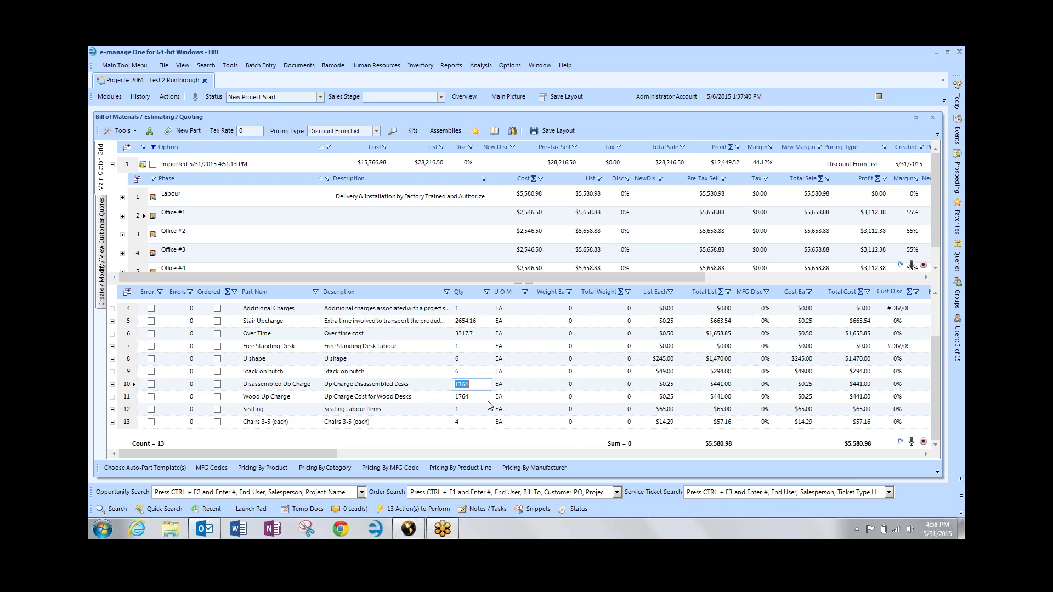
Set the quantity of the Chairs 3-5 (each) labour part to 6.
{"action": "key", "text": "Down"}
{"action": "key", "text": "Down"}
{"action": "key", "text": "Down"}
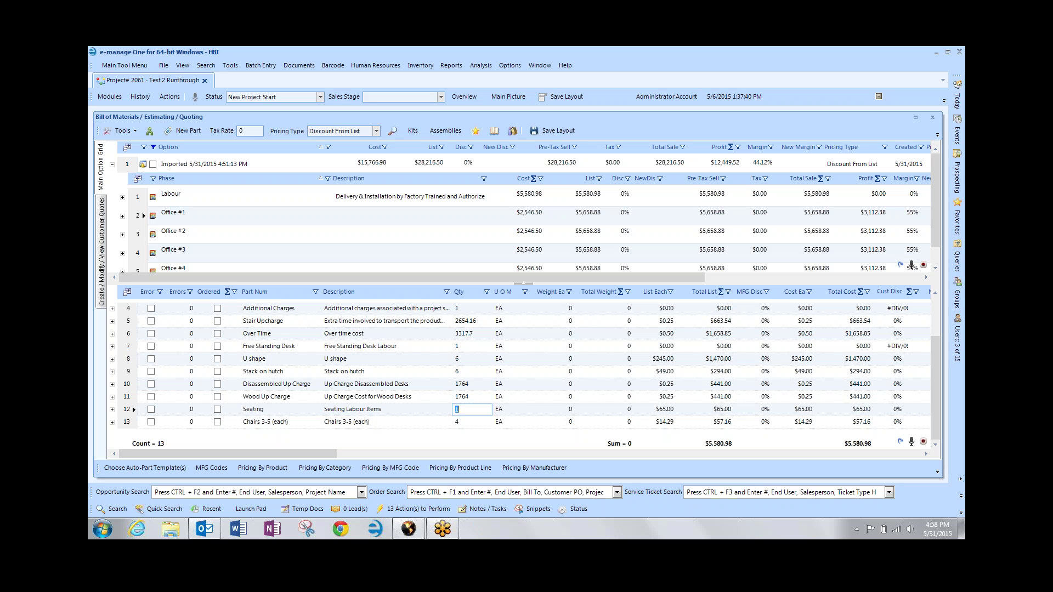
{"action": "type", "text": "5"}
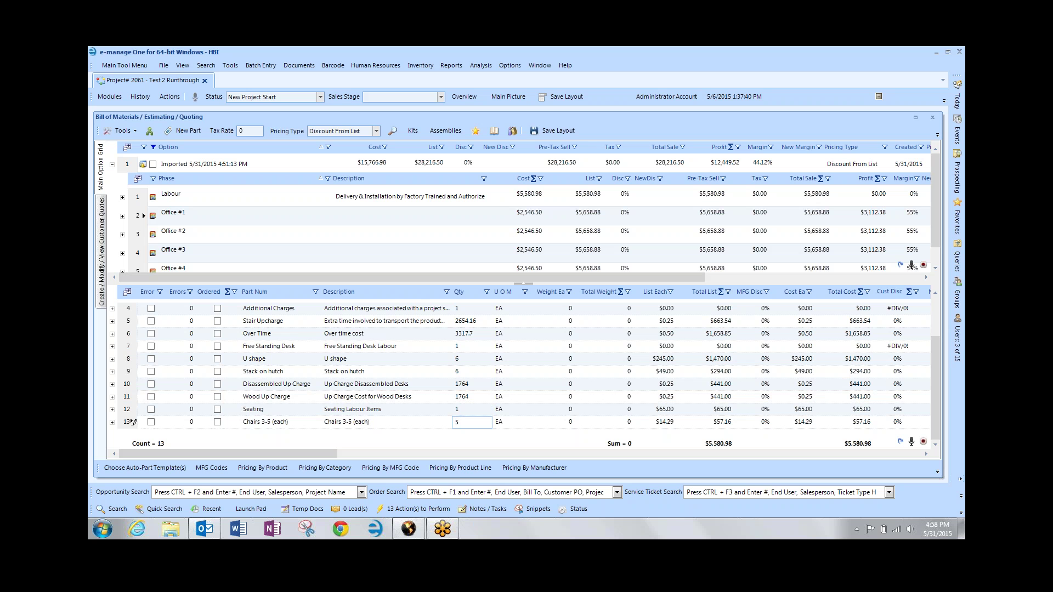
{"action": "key", "text": "BackSpace"}
{"action": "type", "text": "6"}
{"action": "key", "text": "Return"}
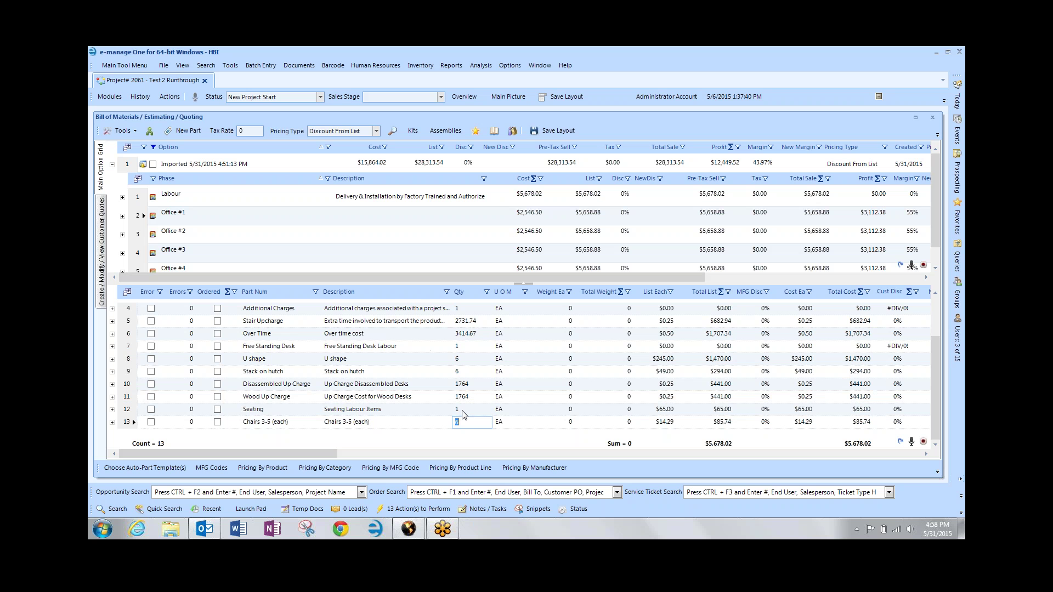
Collapse the imported option and add a new option to the project's bill of materials.
{"action": "left_click", "coordinate": [142, 198]}
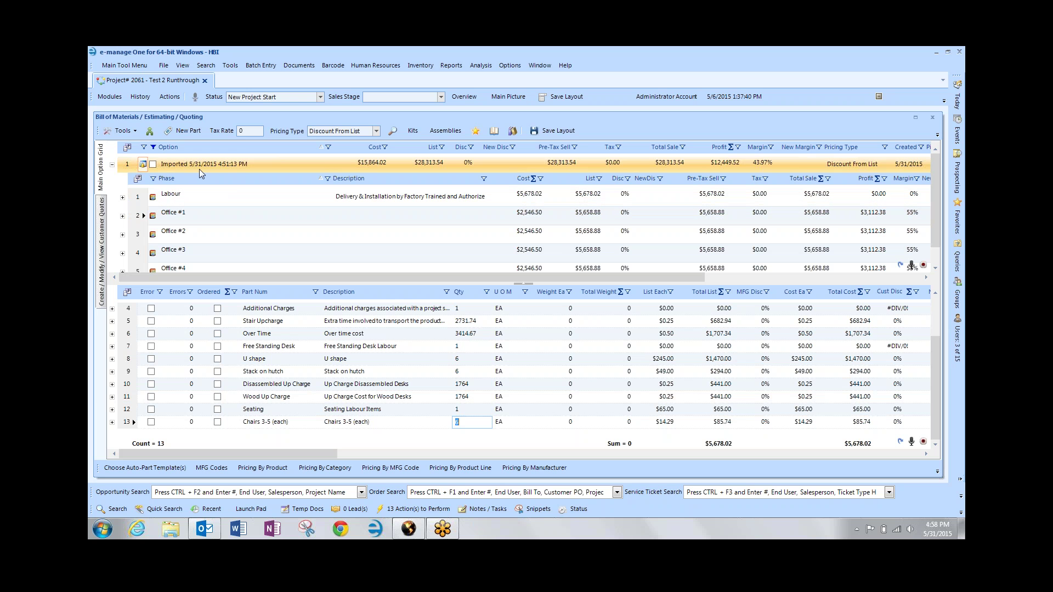
{"action": "left_click", "coordinate": [112, 166]}
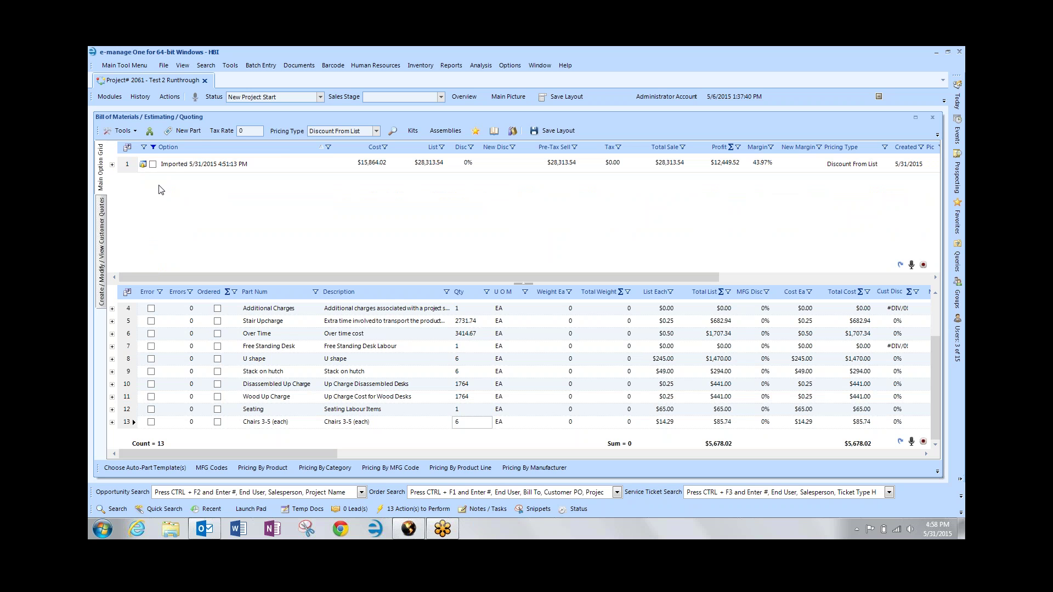
{"action": "left_click", "coordinate": [133, 133]}
{"action": "left_click", "coordinate": [133, 145]}
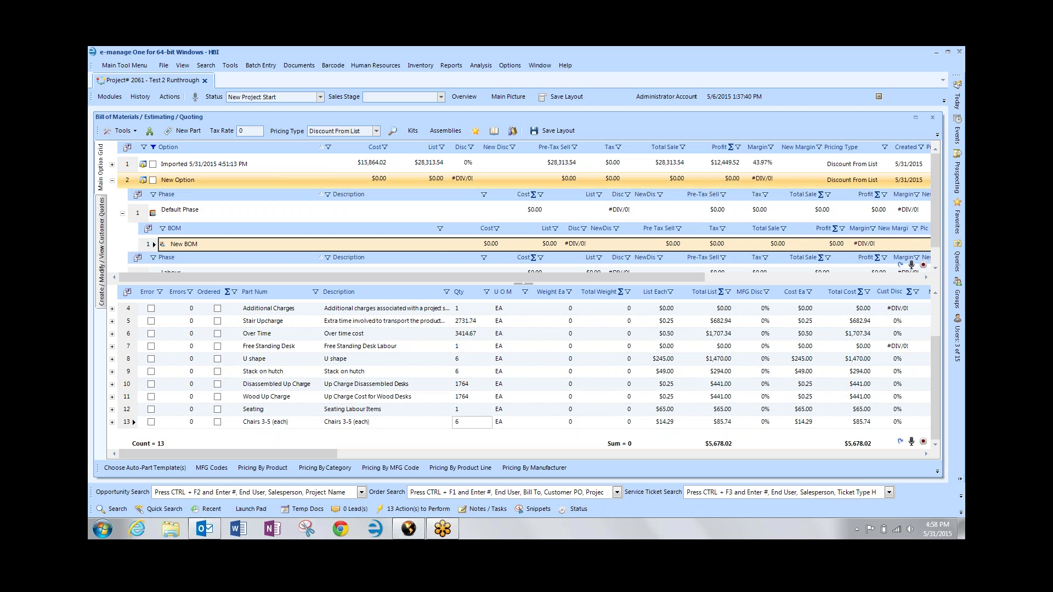
Enlarge the option grid and collapse the Default Phase of the new option.
{"action": "left_click", "coordinate": [188, 181]}
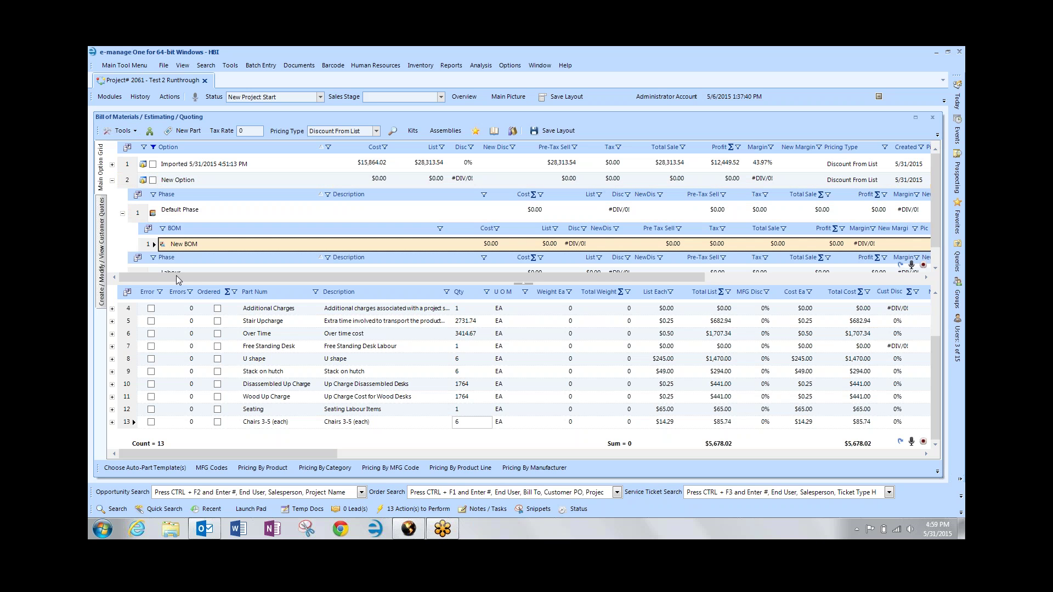
{"action": "left_click_drag", "start_coordinate": [186, 284], "coordinate": [187, 315]}
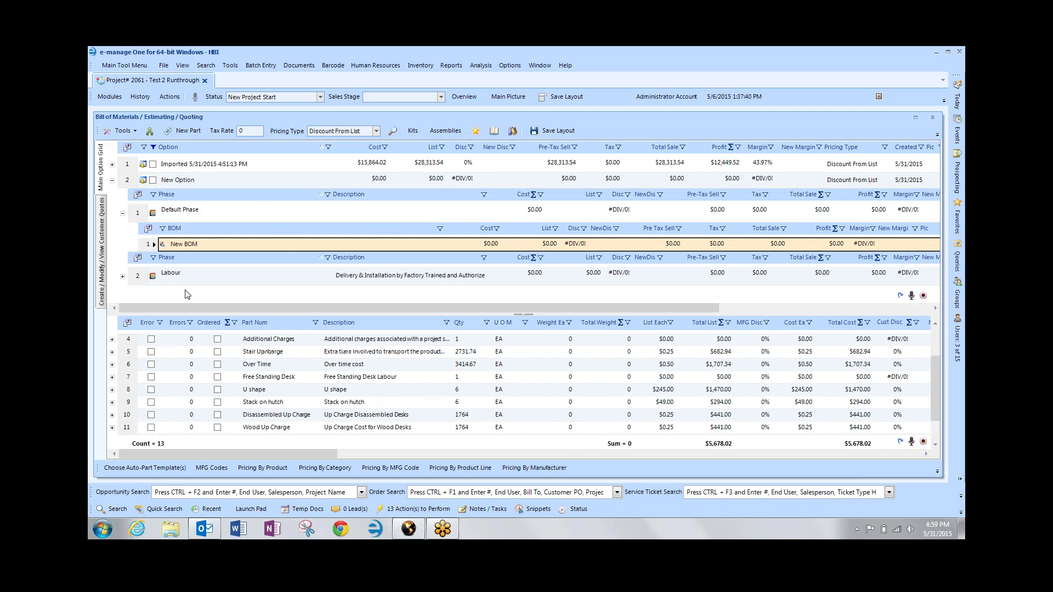
{"action": "left_click", "coordinate": [124, 214]}
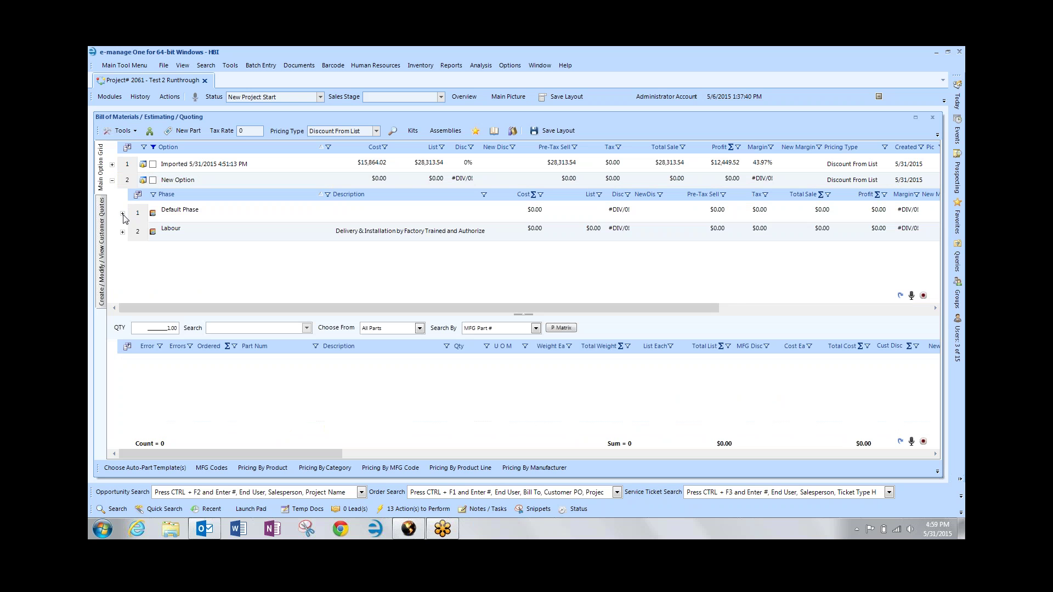
Rename the new option's Default Phase as "Haworth Very Task Chairs".
{"action": "left_click", "coordinate": [192, 216]}
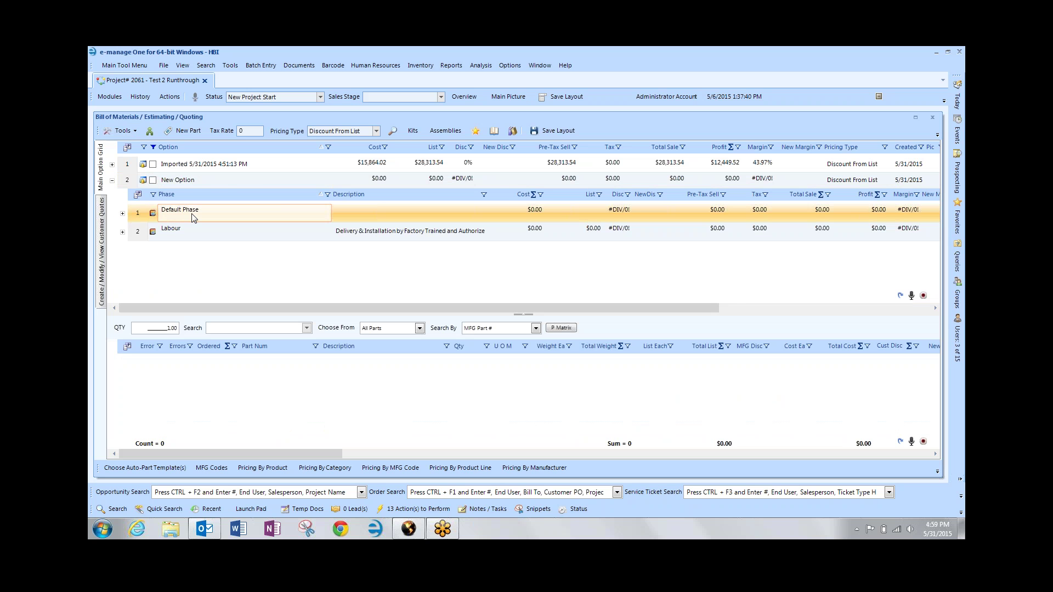
{"action": "left_click", "coordinate": [181, 235]}
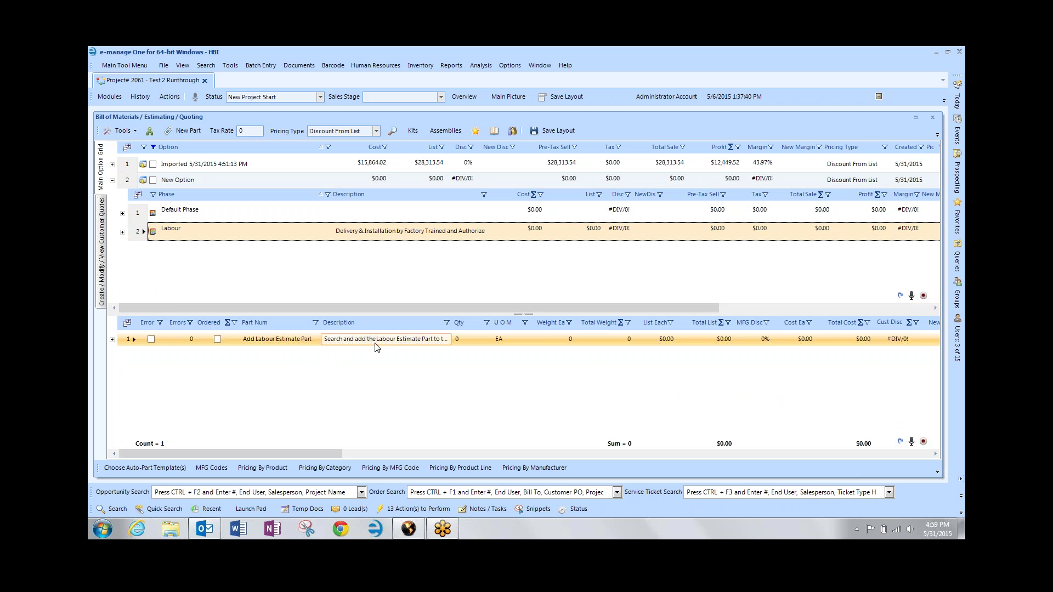
{"action": "left_click", "coordinate": [123, 213]}
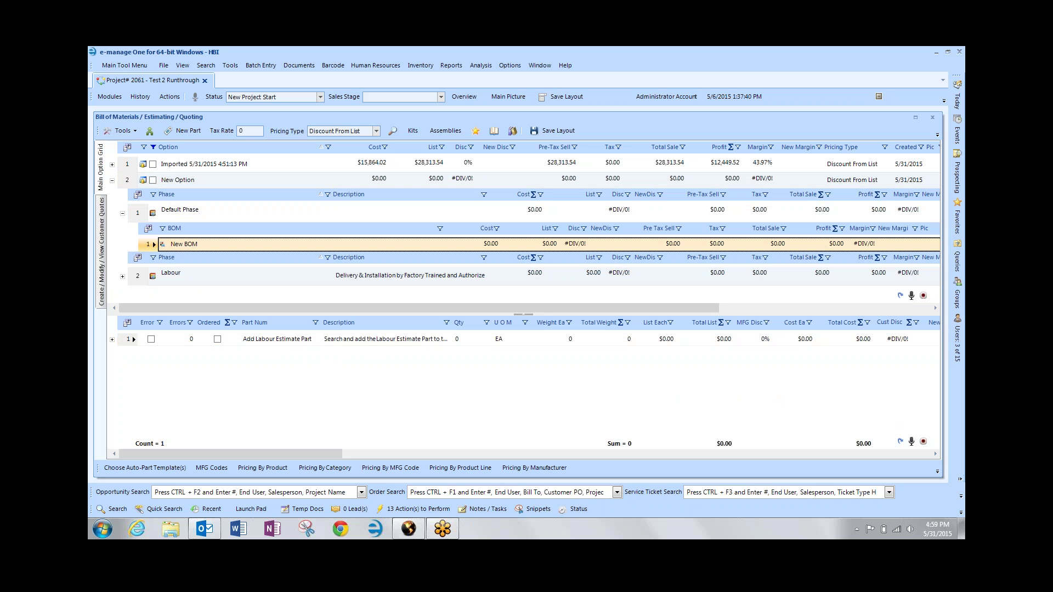
{"action": "left_click", "coordinate": [245, 218]}
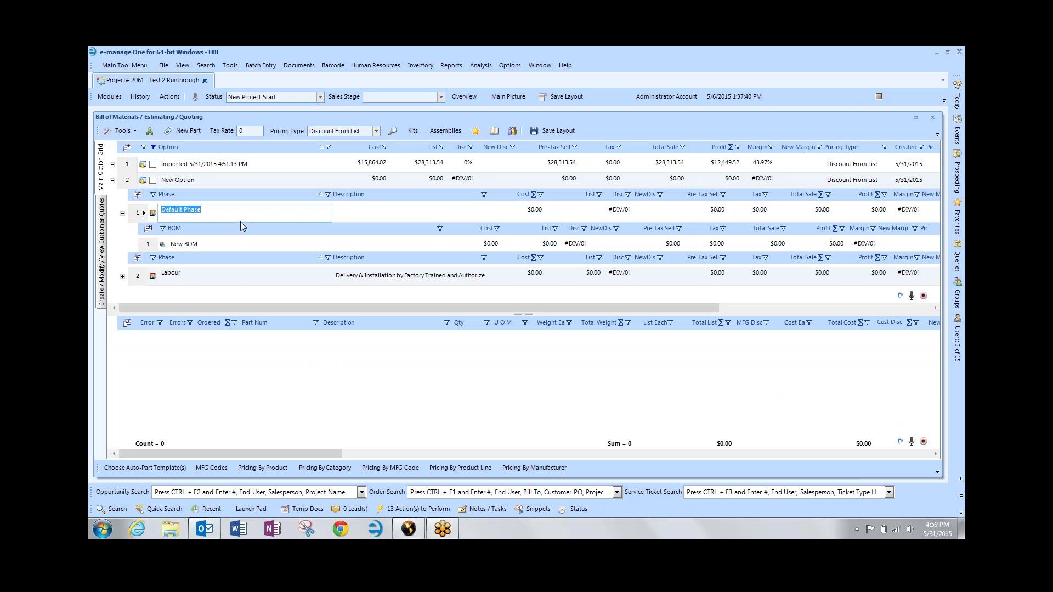
{"action": "type", "text": "HAworth Very Task Chairs"}
{"action": "left_click", "coordinate": [166, 210]}
{"action": "key", "text": "Delete"}
{"action": "type", "text": "a"}
Open the Haworth USA catalog "HSV Seating - Very" for the New BOM of the Haworth Very Task Chairs phase.
{"action": "left_click", "coordinate": [154, 245]}
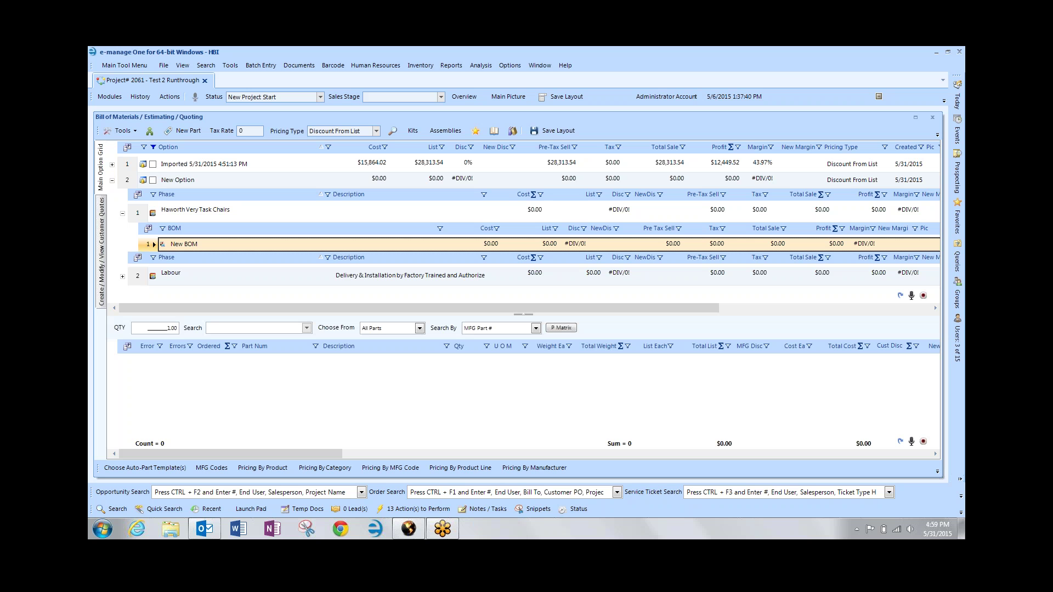
{"action": "left_click", "coordinate": [561, 329]}
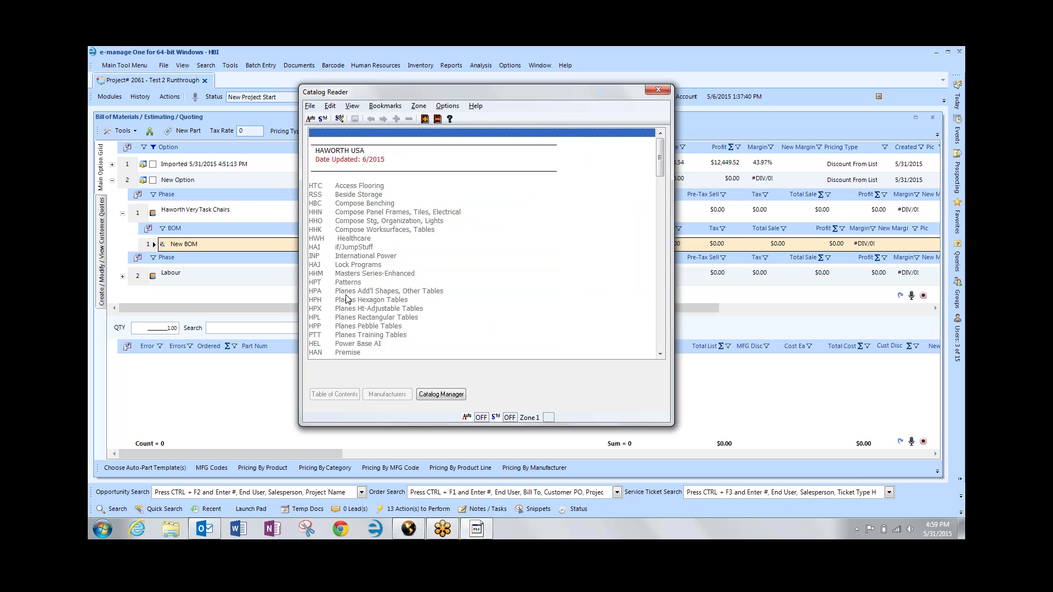
{"action": "left_click", "coordinate": [346, 297]}
{"action": "scroll", "coordinate": [346, 296], "scroll_direction": "down", "scroll_amount": 7}
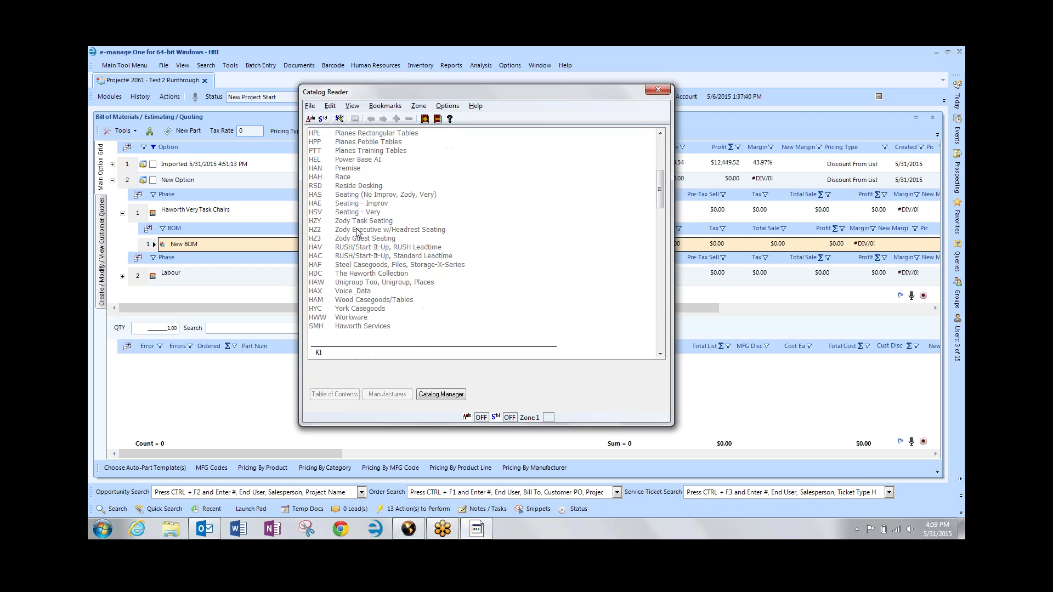
{"action": "left_click", "coordinate": [359, 214]}
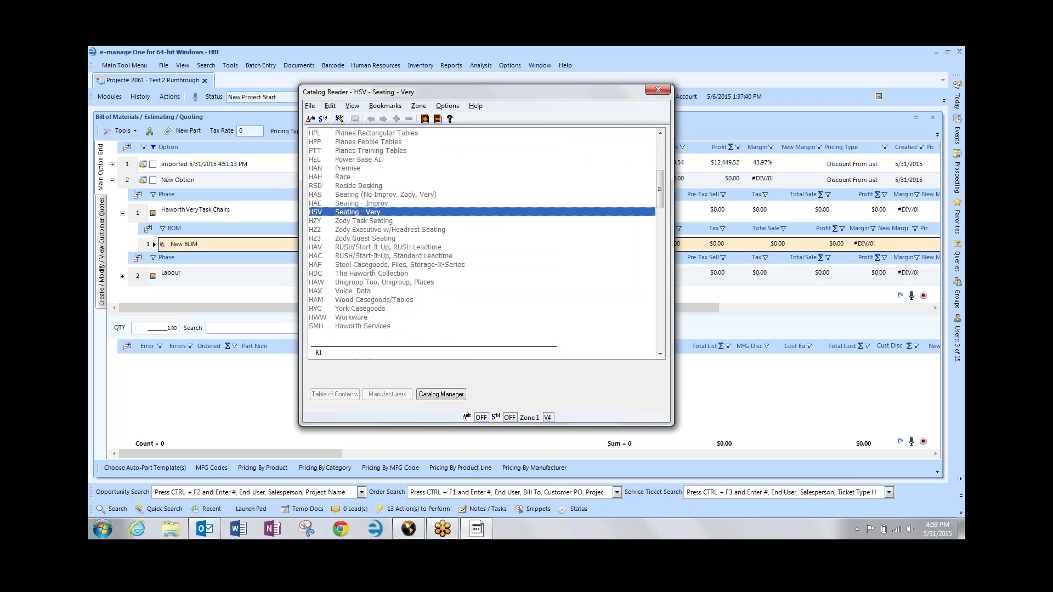
{"action": "double_click", "coordinate": [354, 233]}
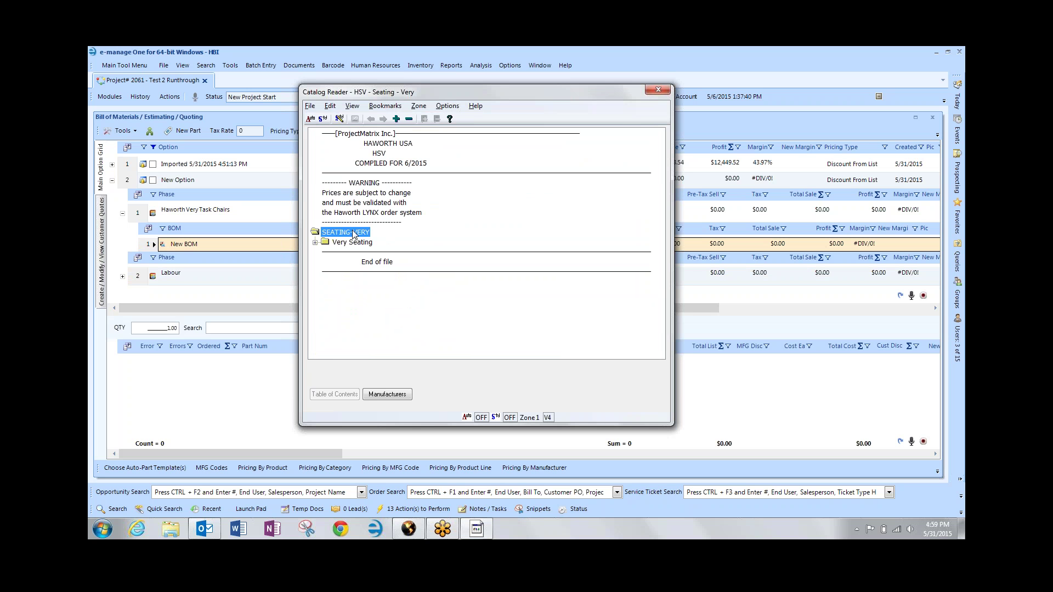
Browse the Very Seating catalog to task chairs with a fabric seat and mesh back.
{"action": "double_click", "coordinate": [357, 242]}
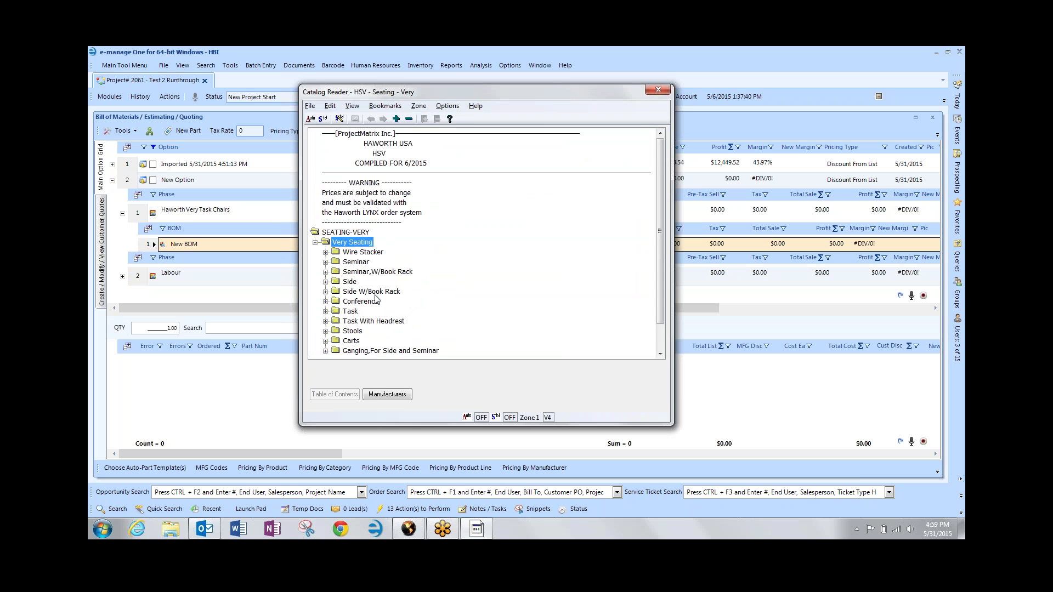
{"action": "scroll", "coordinate": [376, 299], "scroll_direction": "down", "scroll_amount": 1}
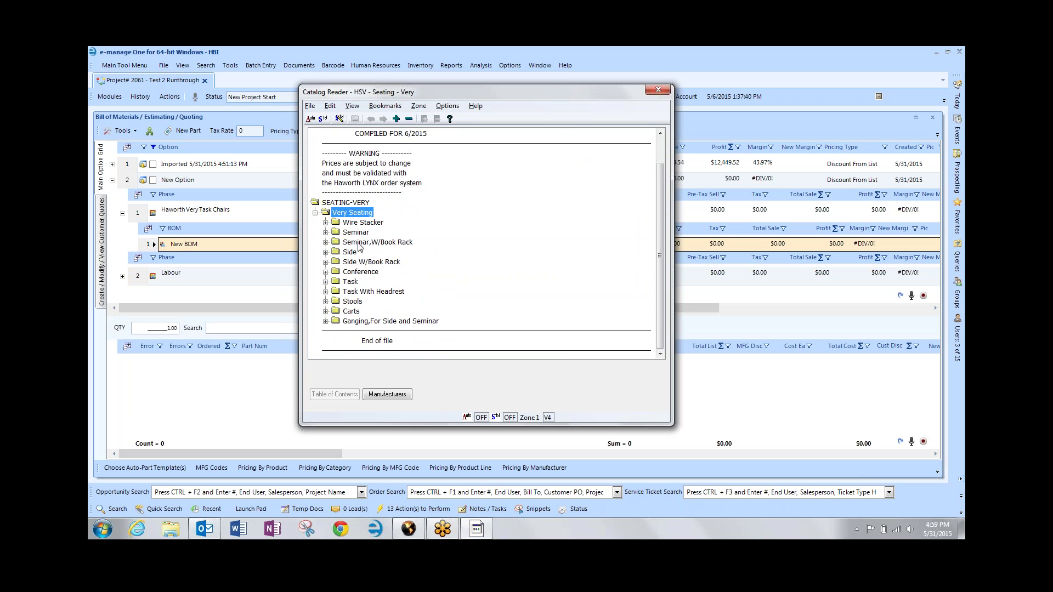
{"action": "double_click", "coordinate": [356, 283]}
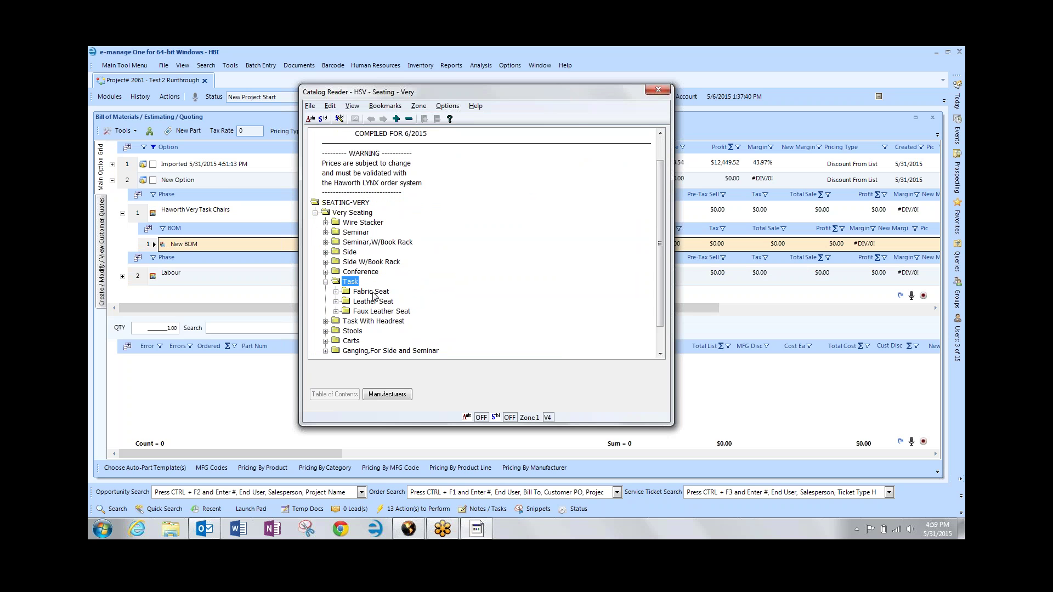
{"action": "double_click", "coordinate": [372, 293]}
{"action": "double_click", "coordinate": [380, 301]}
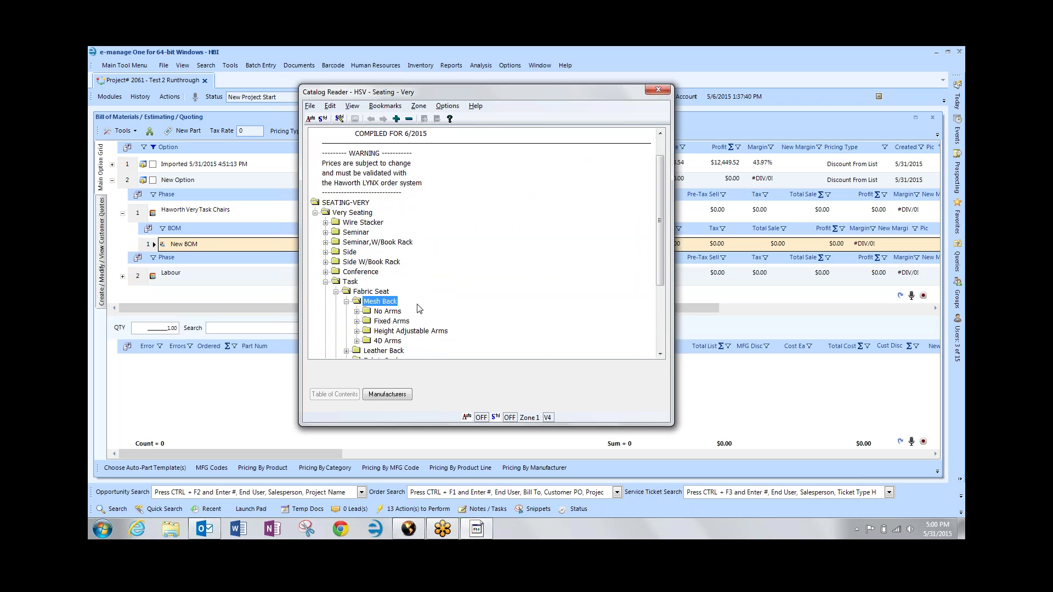
Narrow the mesh-back chairs to 4D Arms, Plastic Base, Lumbar, Back Lock and list the Hard Casters parts.
{"action": "scroll", "coordinate": [411, 302], "scroll_direction": "down", "scroll_amount": 2}
{"action": "double_click", "coordinate": [389, 281]}
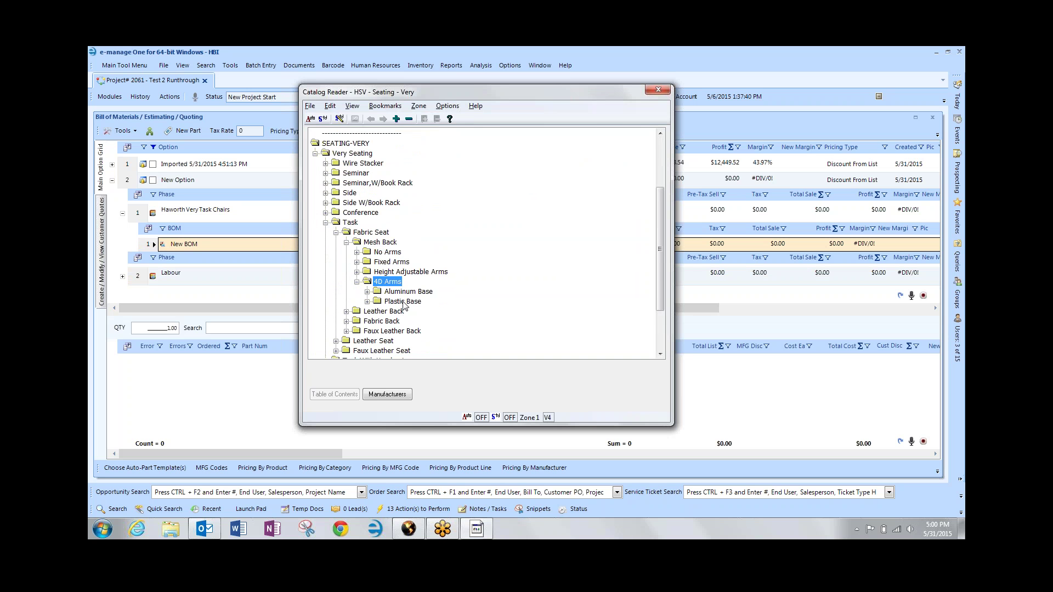
{"action": "double_click", "coordinate": [403, 303]}
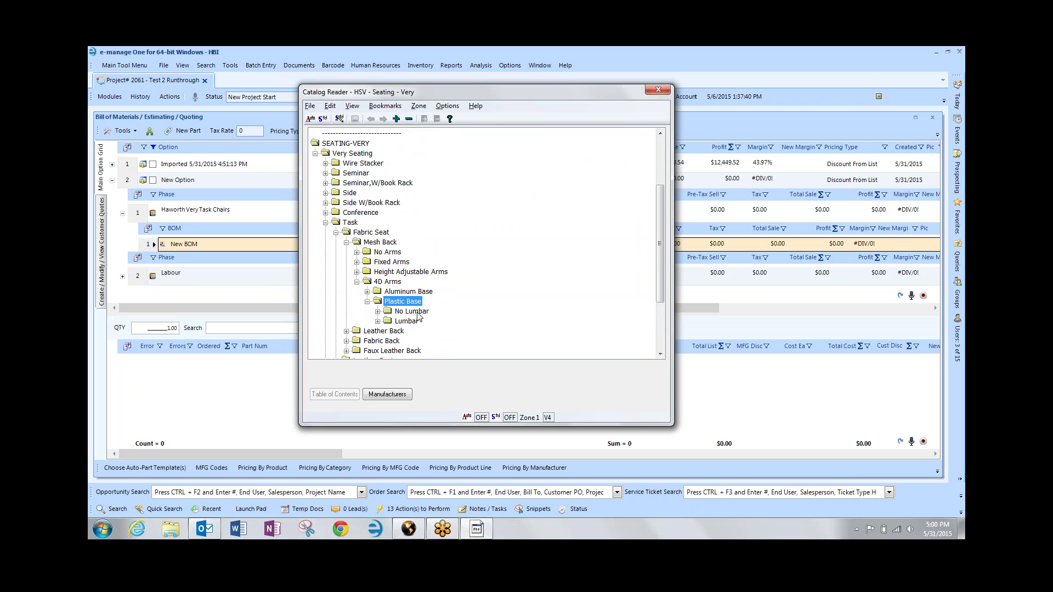
{"action": "double_click", "coordinate": [410, 322]}
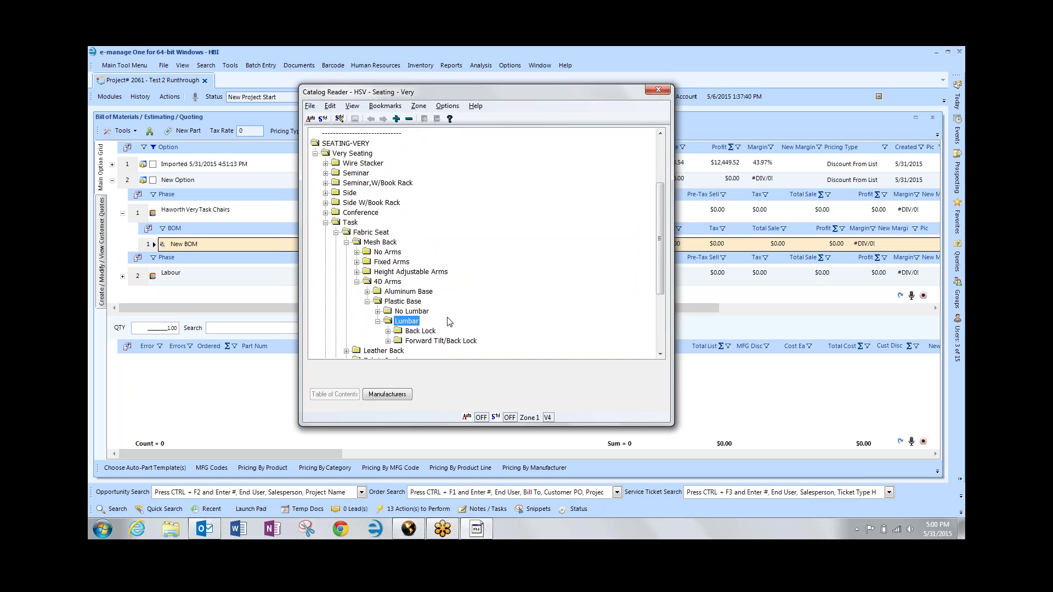
{"action": "scroll", "coordinate": [450, 321], "scroll_direction": "down", "scroll_amount": 3}
{"action": "double_click", "coordinate": [428, 245]}
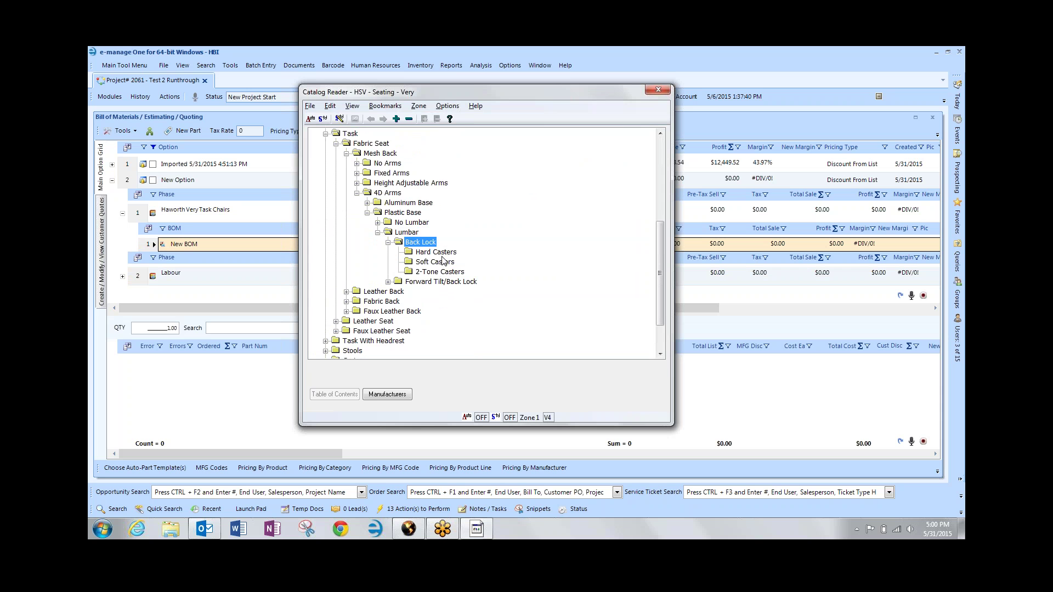
{"action": "double_click", "coordinate": [436, 253]}
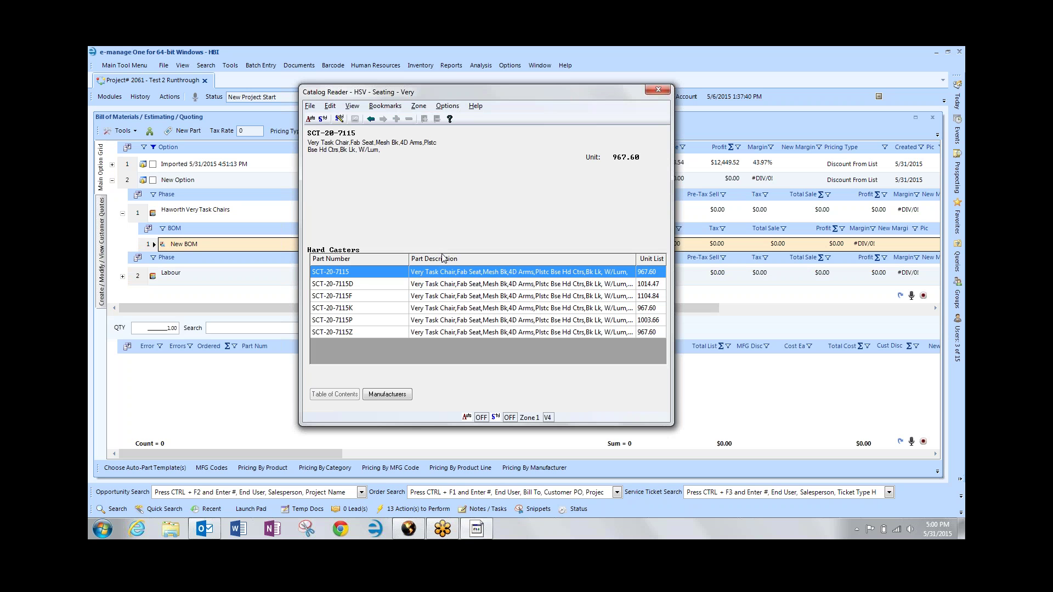
Add chair SCT-20-7115 with Cobblestone Grd A seat fabric, undecided seat color, both Fog Grd A finishes and undecided Grd A frame color.
{"action": "double_click", "coordinate": [378, 281]}
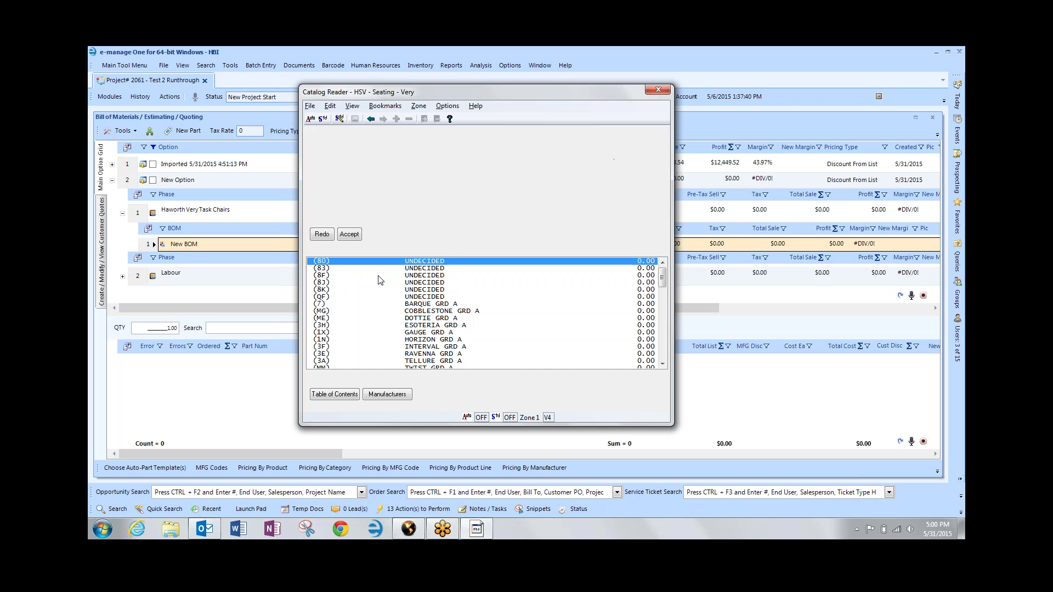
{"action": "double_click", "coordinate": [422, 311]}
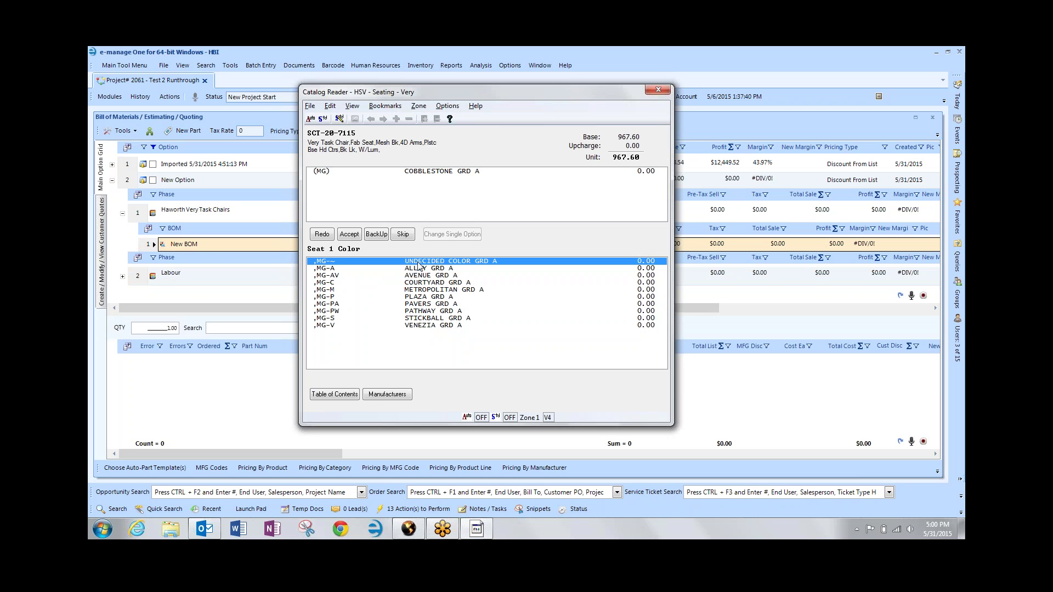
{"action": "double_click", "coordinate": [419, 265]}
{"action": "double_click", "coordinate": [419, 269]}
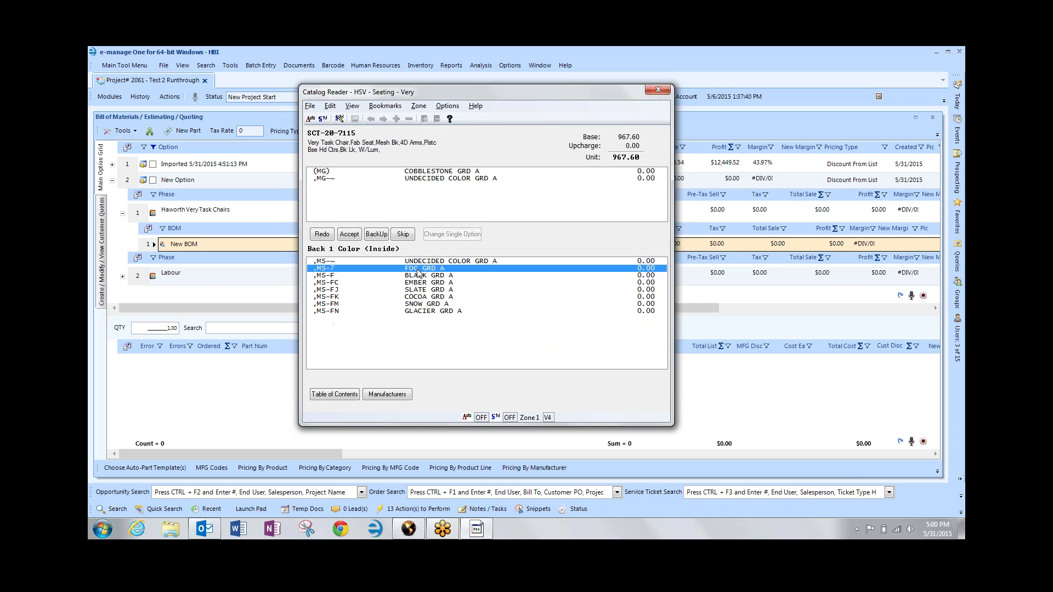
{"action": "double_click", "coordinate": [417, 269]}
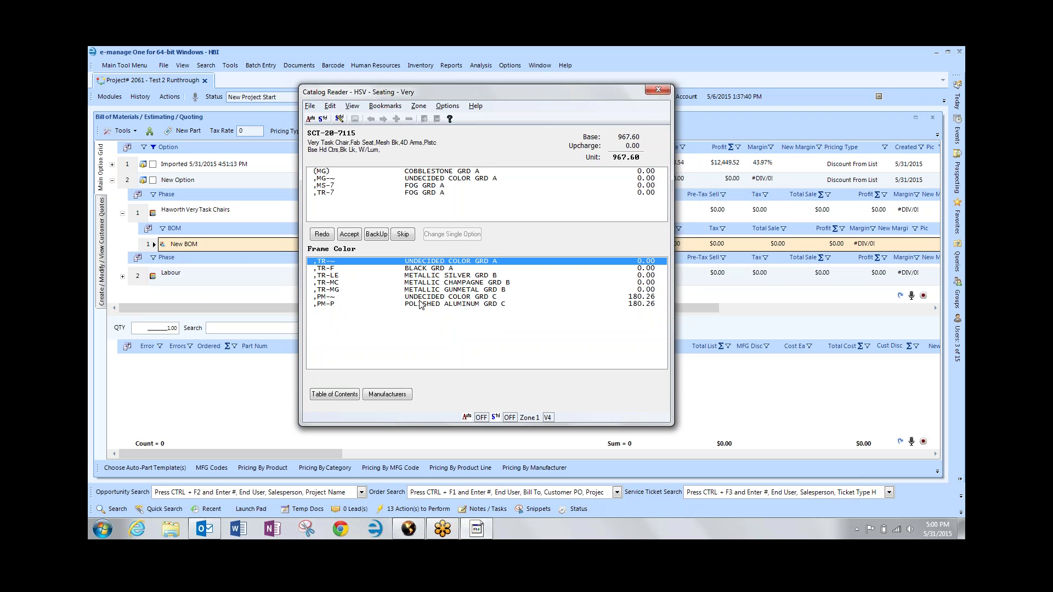
{"action": "double_click", "coordinate": [420, 264]}
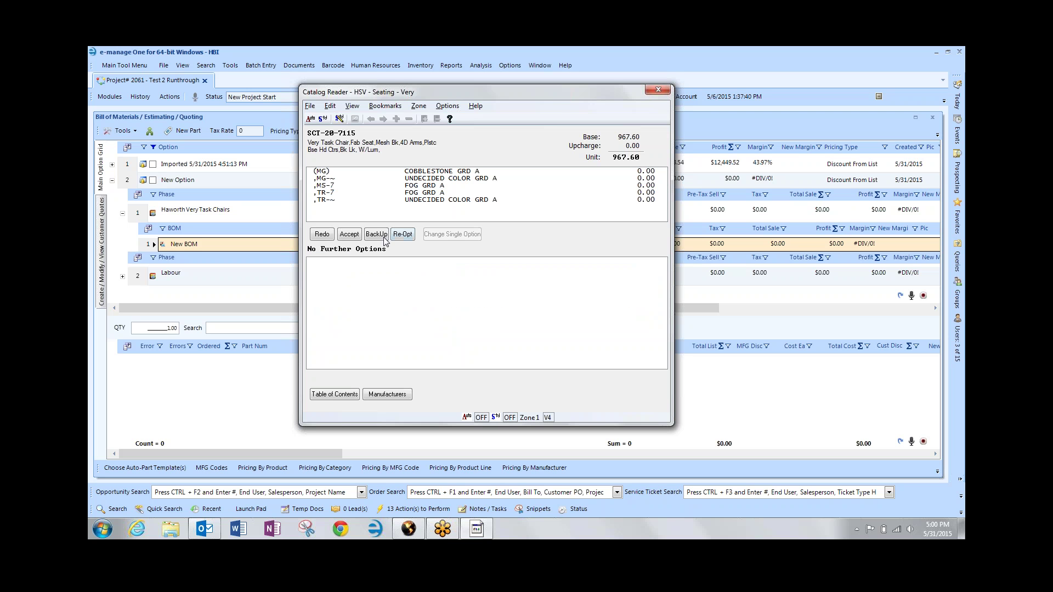
{"action": "left_click", "coordinate": [350, 234]}
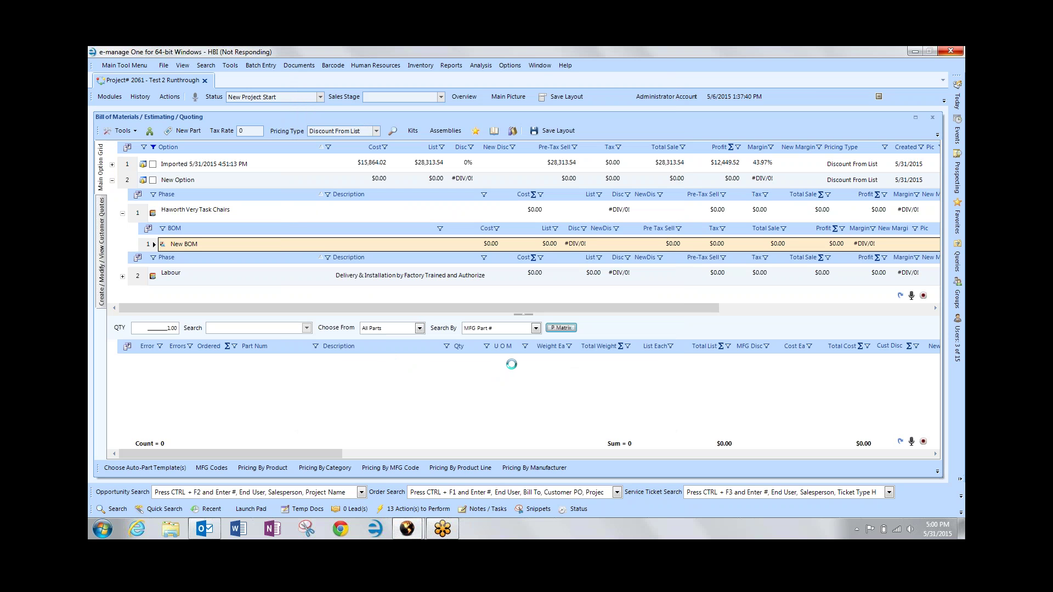
Set the quantity of chair SCT-20-7115 to 25 and collapse the Haworth Very Task Chairs phase.
{"action": "left_click", "coordinate": [475, 366]}
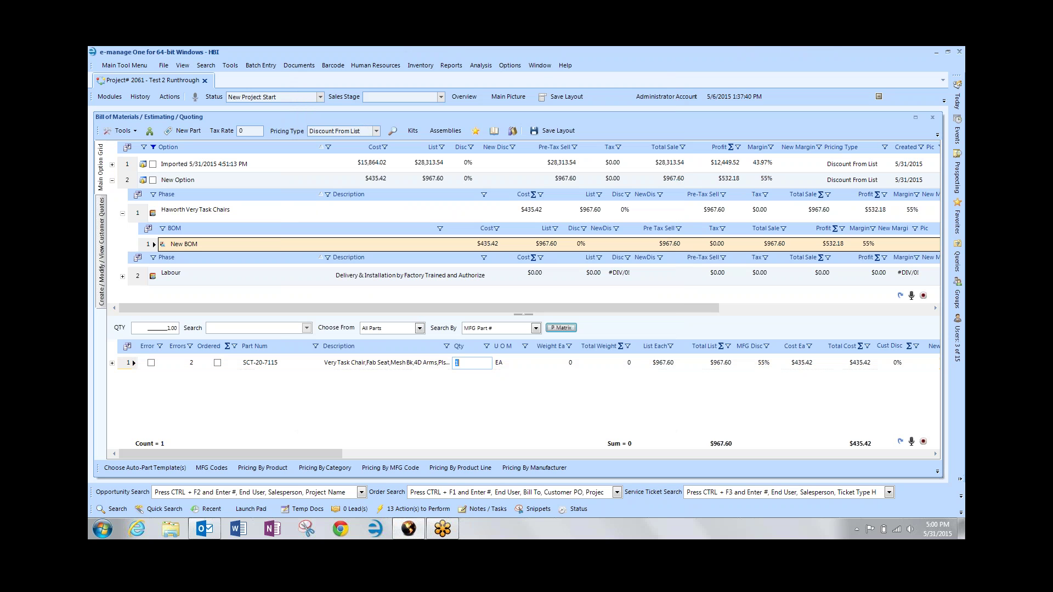
{"action": "type", "text": "25"}
{"action": "left_click", "coordinate": [122, 214]}
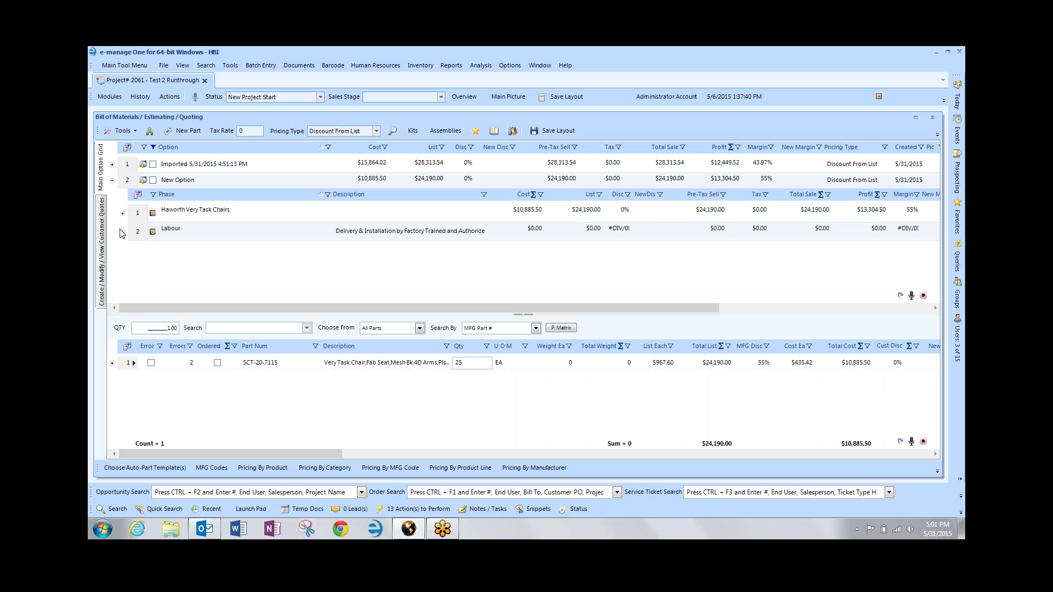
Expand the Labour phase, search for "labour" and add the Labour Estimate part to its Auto Parts BOM.
{"action": "left_click", "coordinate": [122, 232]}
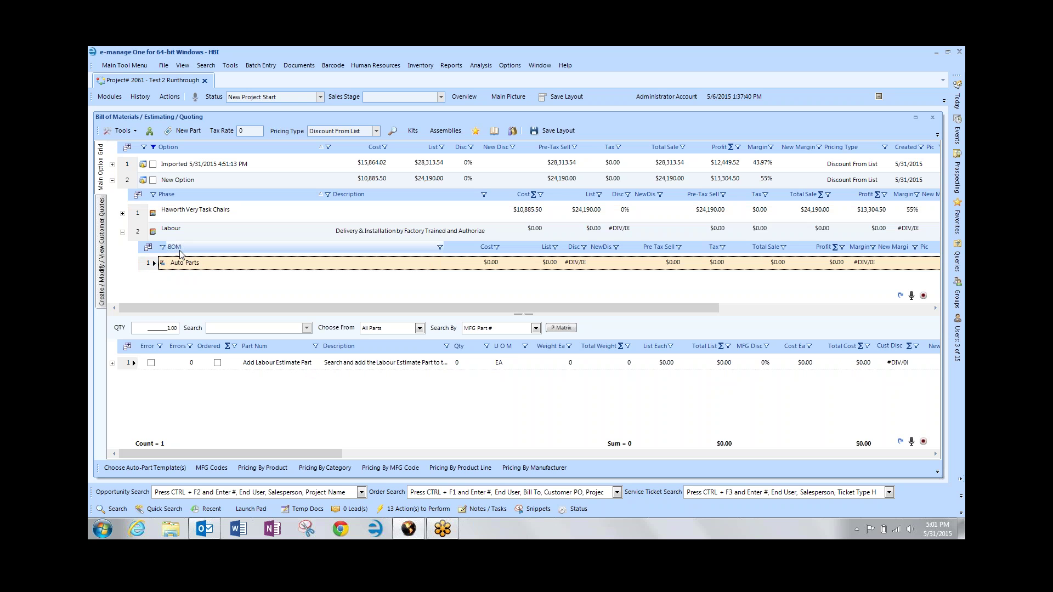
{"action": "left_click", "coordinate": [280, 364]}
{"action": "left_click", "coordinate": [280, 329]}
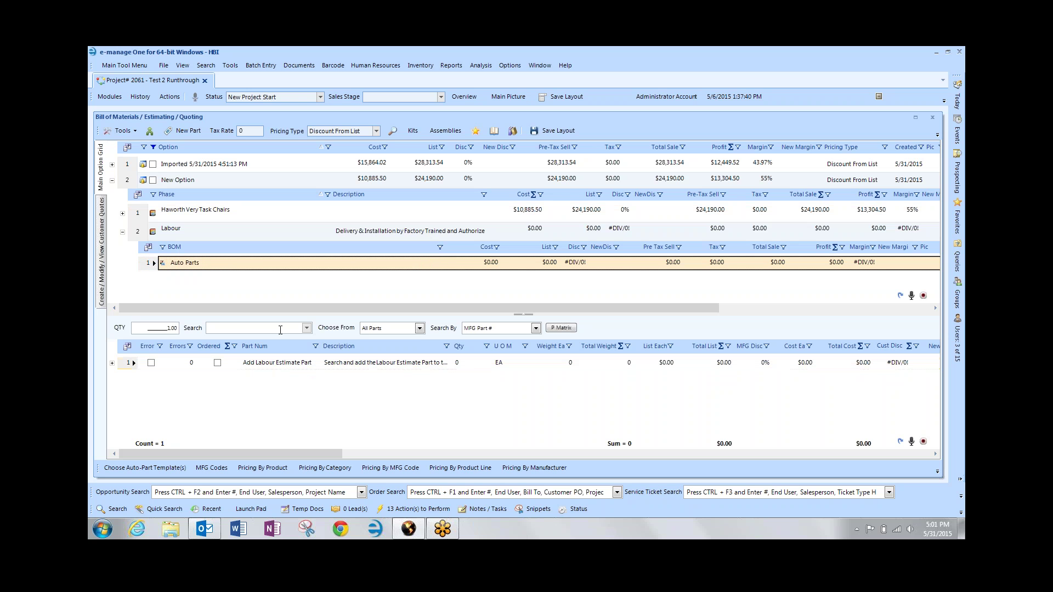
{"action": "type", "text": "labour"}
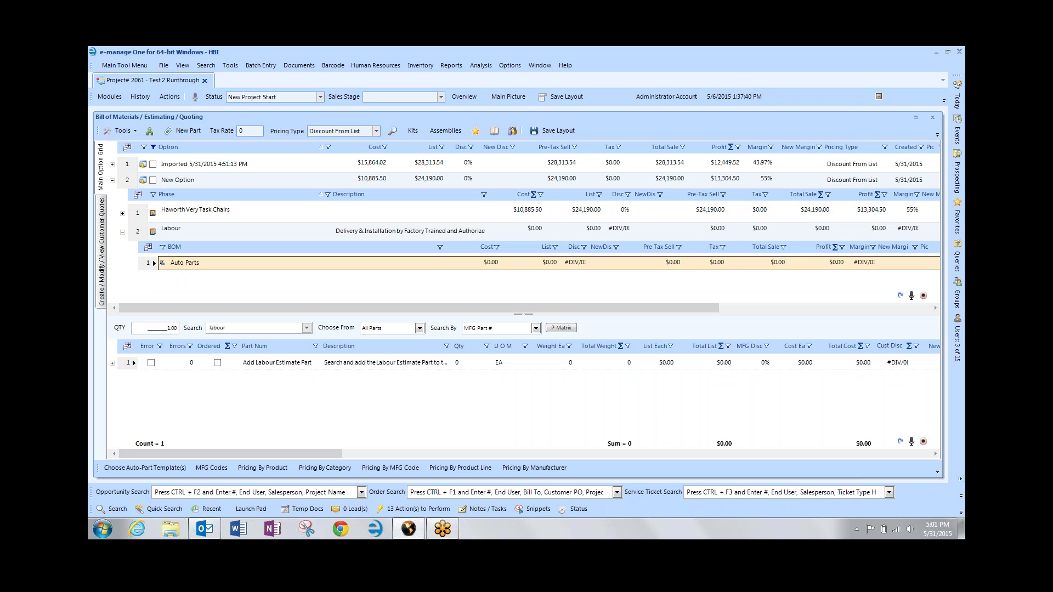
{"action": "left_click", "coordinate": [278, 386]}
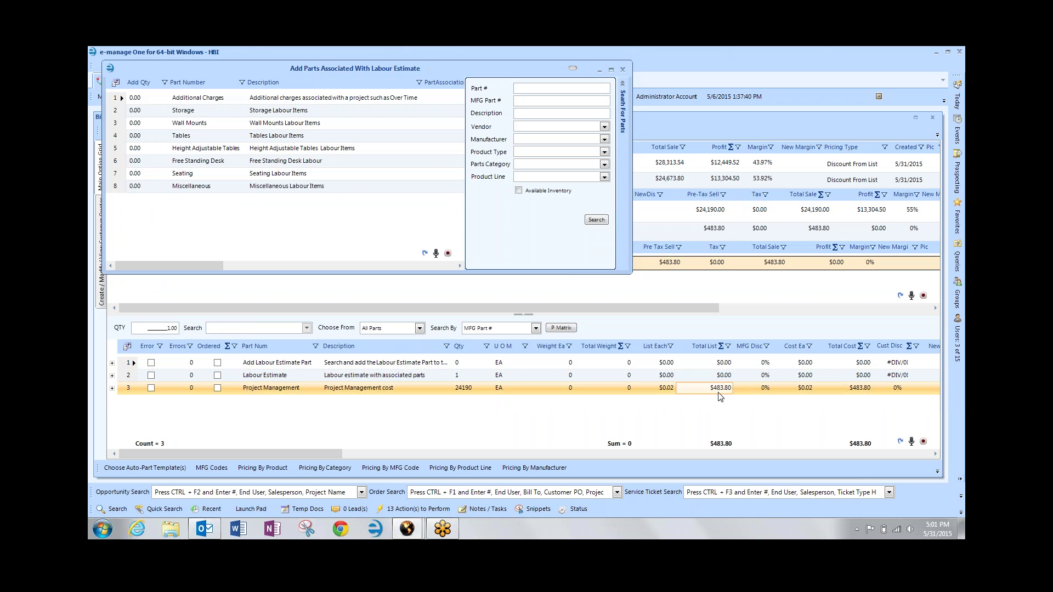
Add the Additional Charges part associated with the labour estimate with a quantity of 1.
{"action": "left_click", "coordinate": [448, 391]}
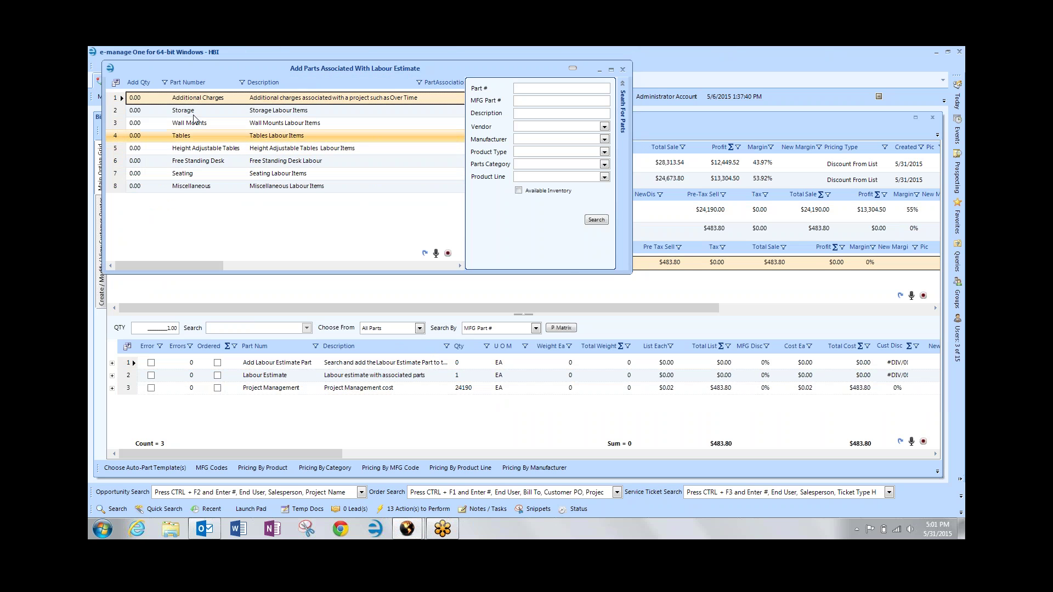
{"action": "left_click", "coordinate": [148, 99]}
{"action": "type", "text": "1"}
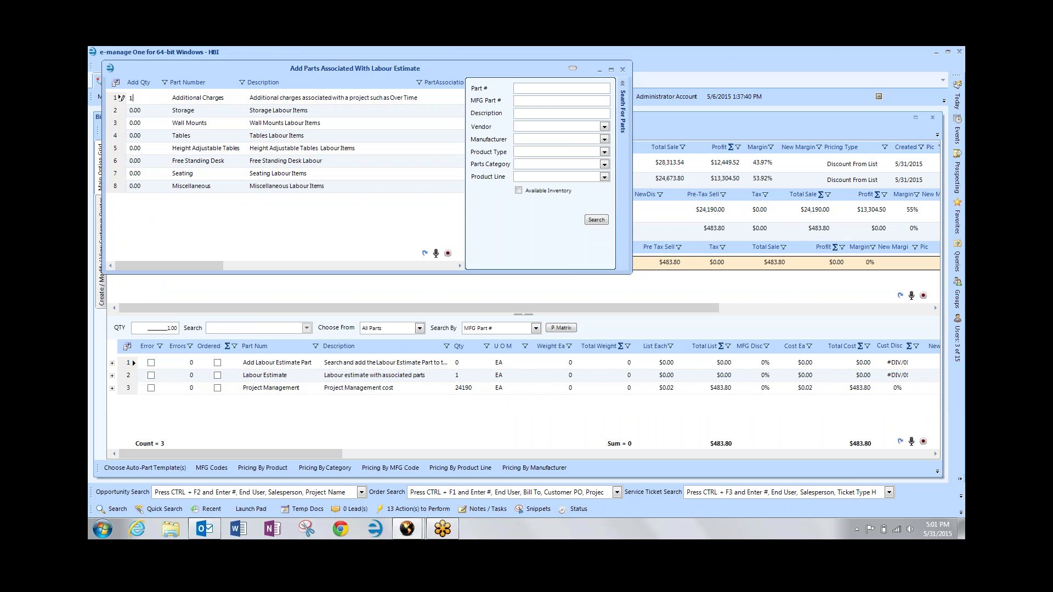
{"action": "key", "text": "Tab"}
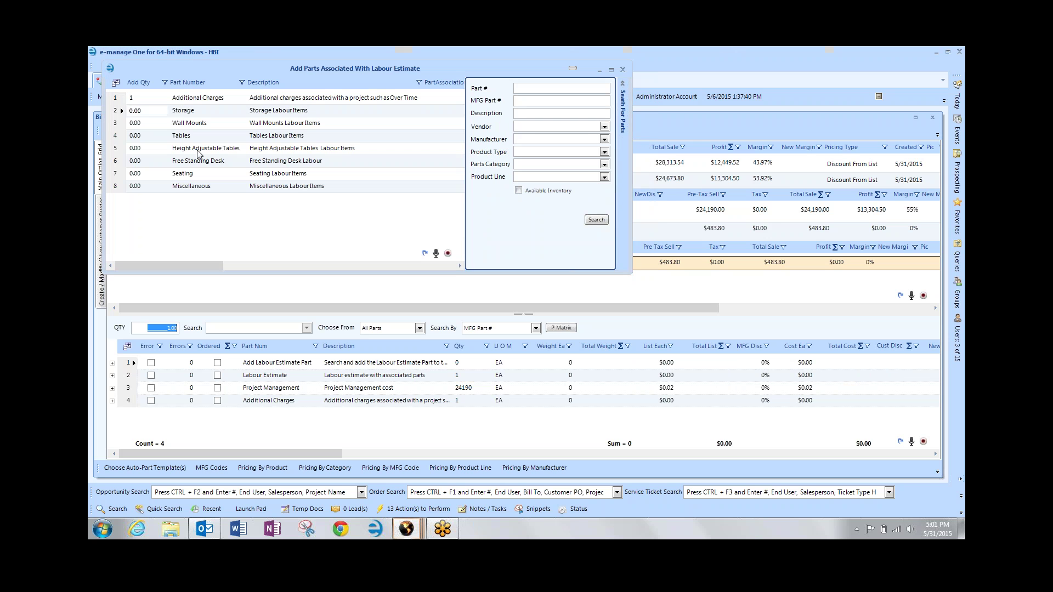
Enter an add quantity of 1 each for the Stair Upcharge and Over Time parts under Additional Charges.
{"action": "type", "text": "1"}
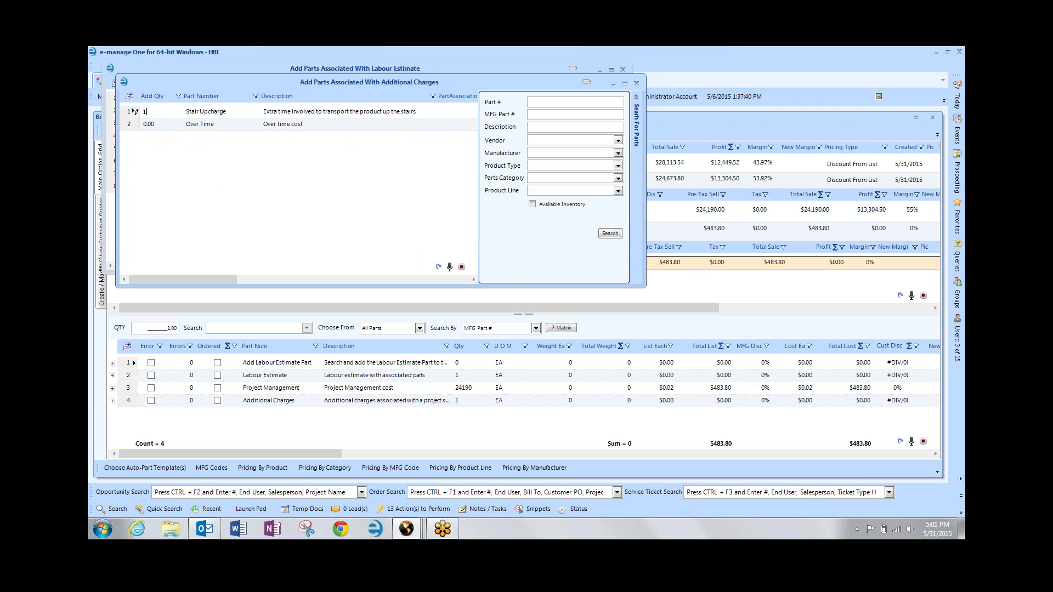
{"action": "key", "text": "Down"}
{"action": "type", "text": "1"}
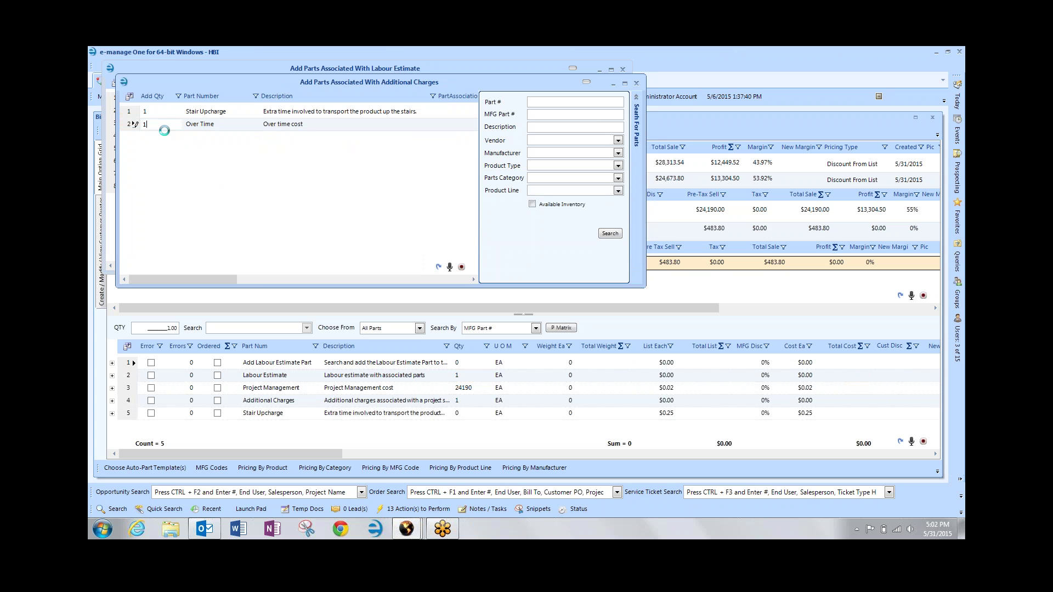
Confirm the Over Time quantity, close the Additional Charges parts and add the Seating part to the labour estimate with a quantity of 1.
{"action": "key", "text": "Return"}
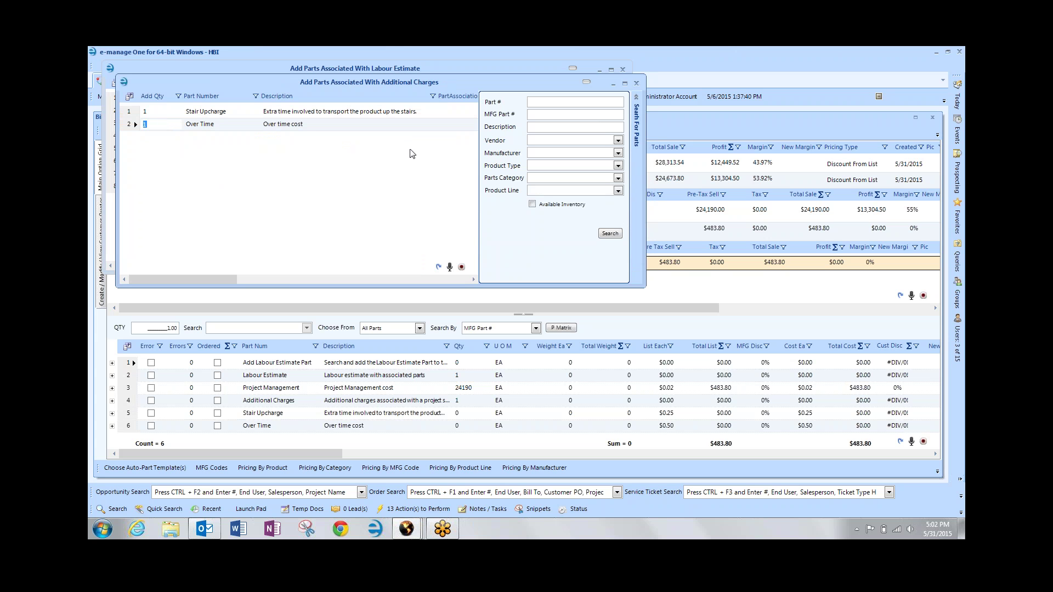
{"action": "left_click", "coordinate": [637, 83]}
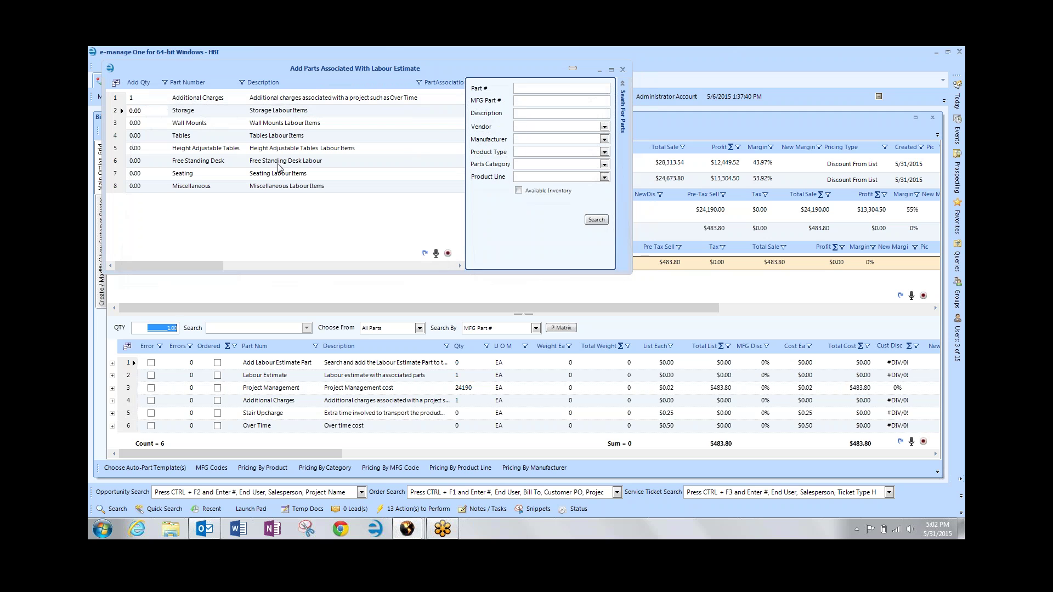
{"action": "left_click", "coordinate": [148, 174]}
{"action": "type", "text": "1"}
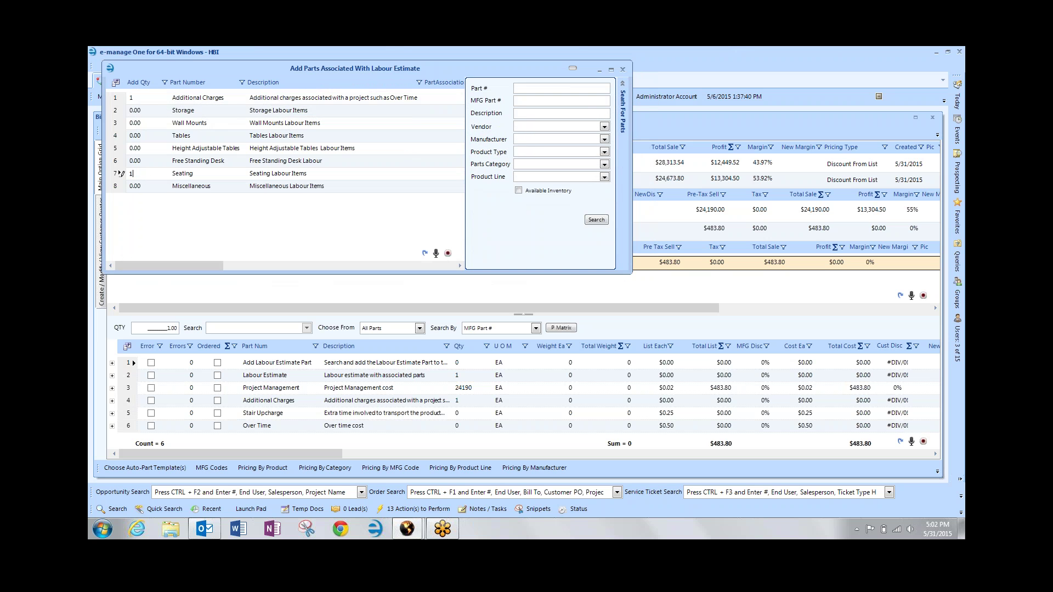
{"action": "key", "text": "Tab"}
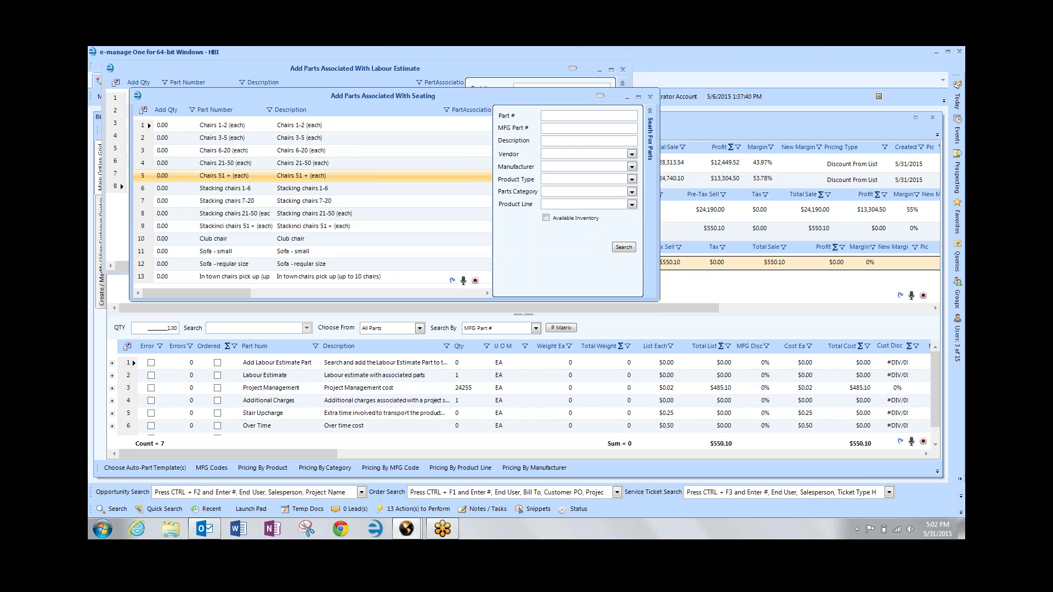
Add the Chairs 21-50 (each) part under Seating with a quantity of 25 and return to an enlarged Auto Parts list.
{"action": "left_click", "coordinate": [177, 164]}
{"action": "left_click", "coordinate": [182, 167]}
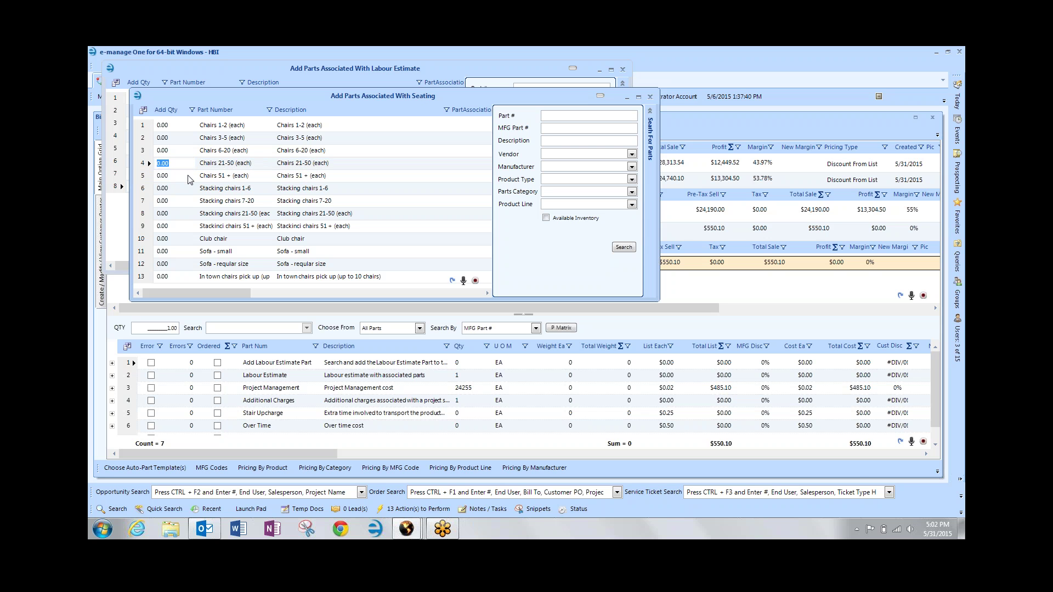
{"action": "type", "text": "25"}
{"action": "key", "text": "Return"}
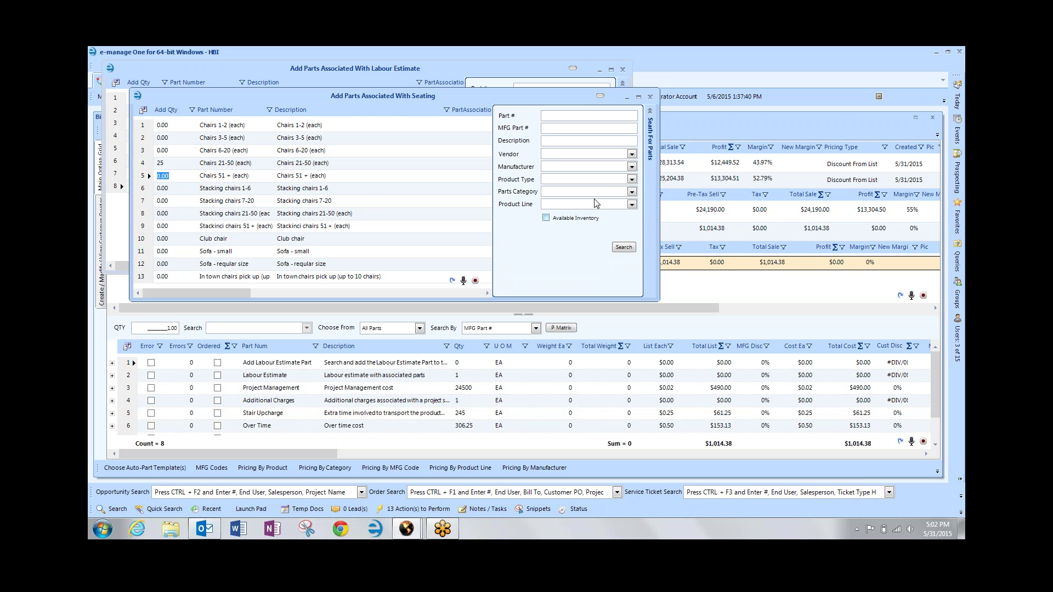
{"action": "left_click", "coordinate": [650, 97]}
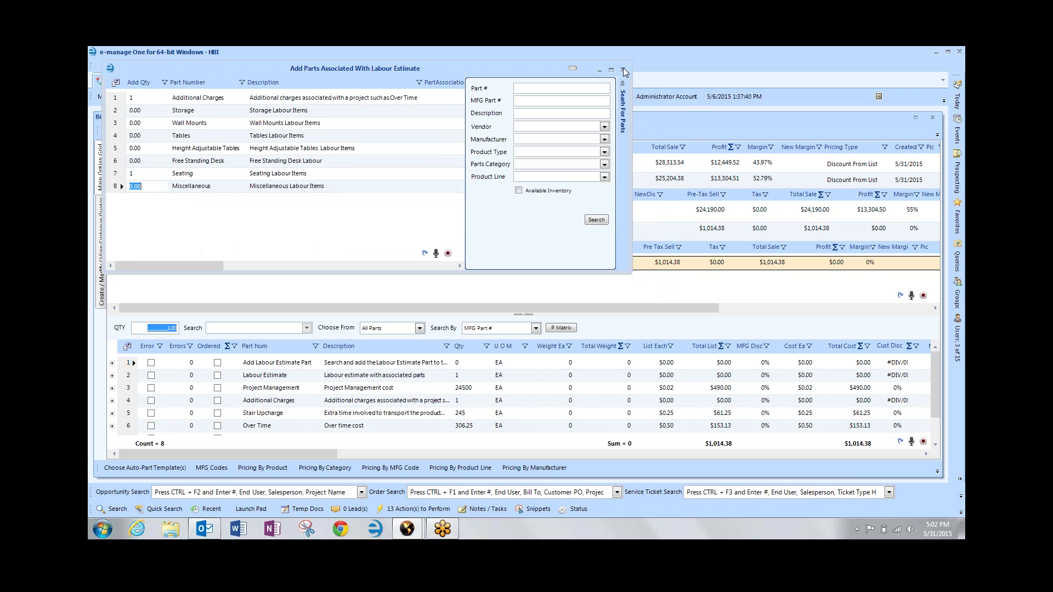
{"action": "left_click", "coordinate": [622, 69]}
{"action": "left_click_drag", "start_coordinate": [497, 315], "coordinate": [497, 281]}
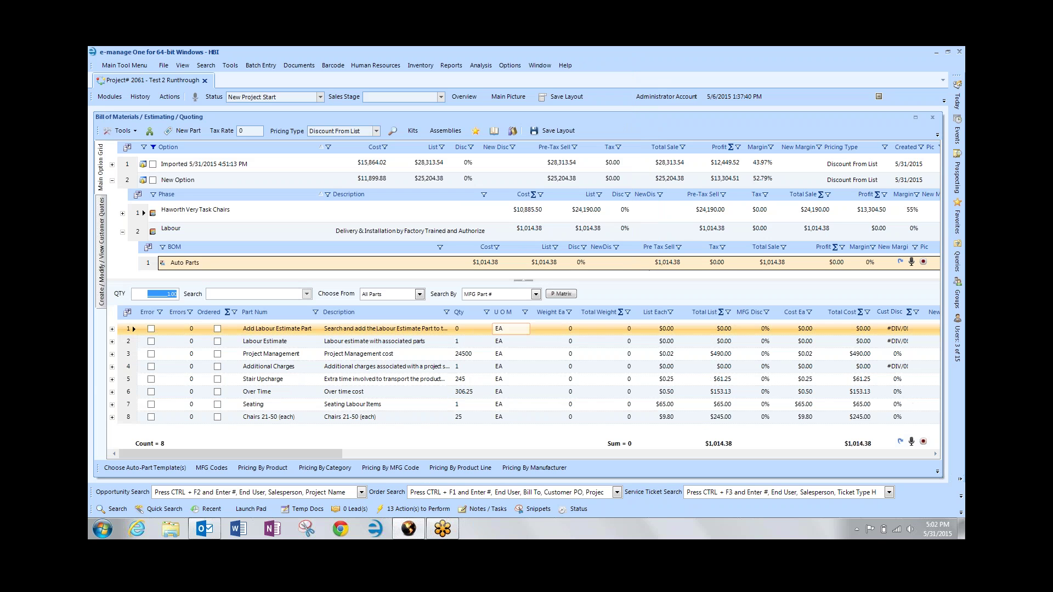
{"action": "left_click", "coordinate": [458, 418]}
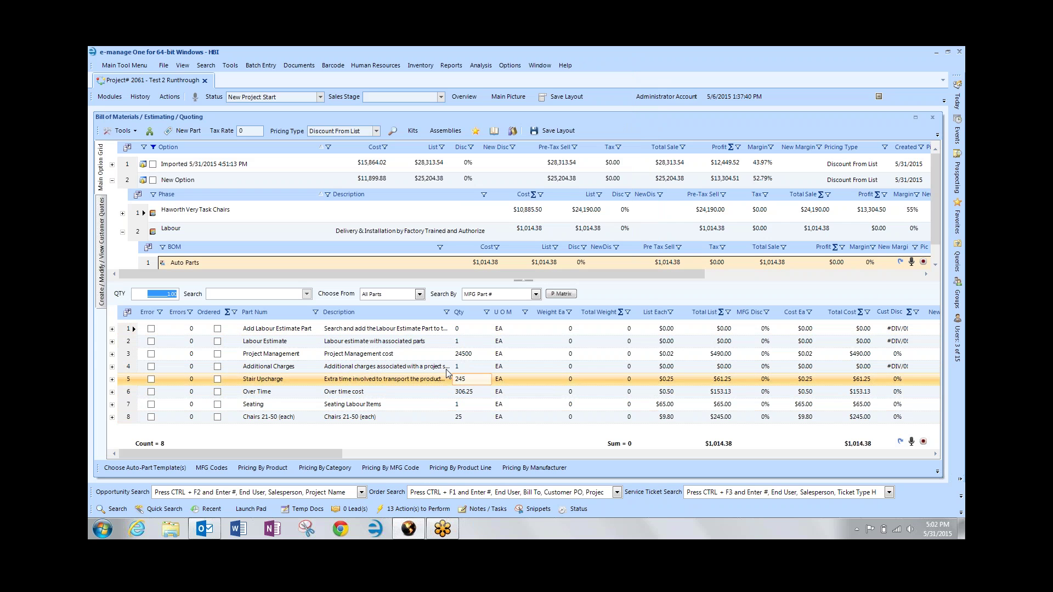
Set the quantity of chair SCT-20-7115 in the Haworth Very Task Chairs phase to 50.
{"action": "left_click", "coordinate": [143, 210]}
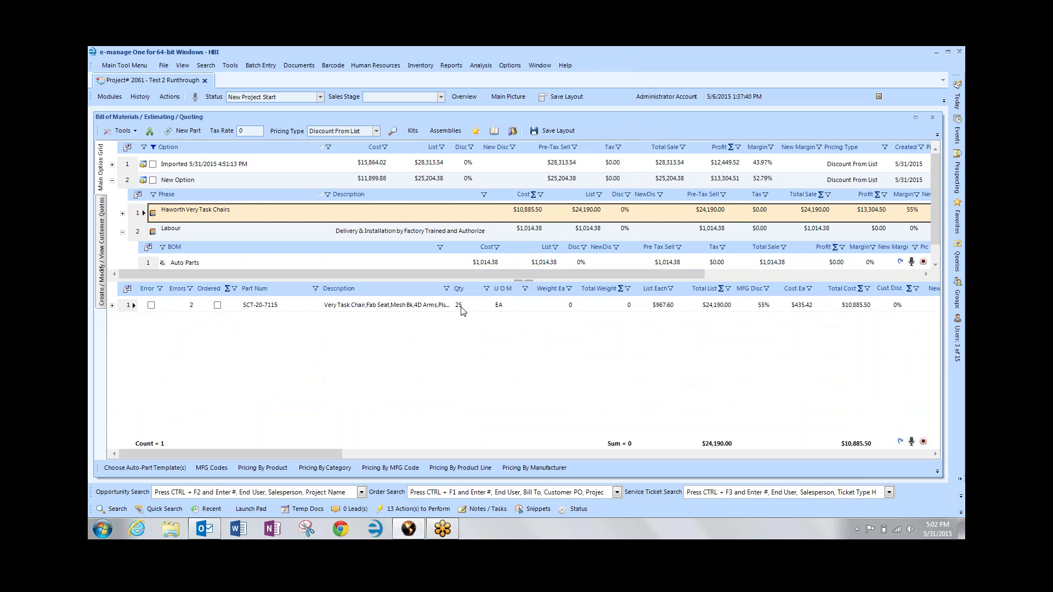
{"action": "type", "text": "50"}
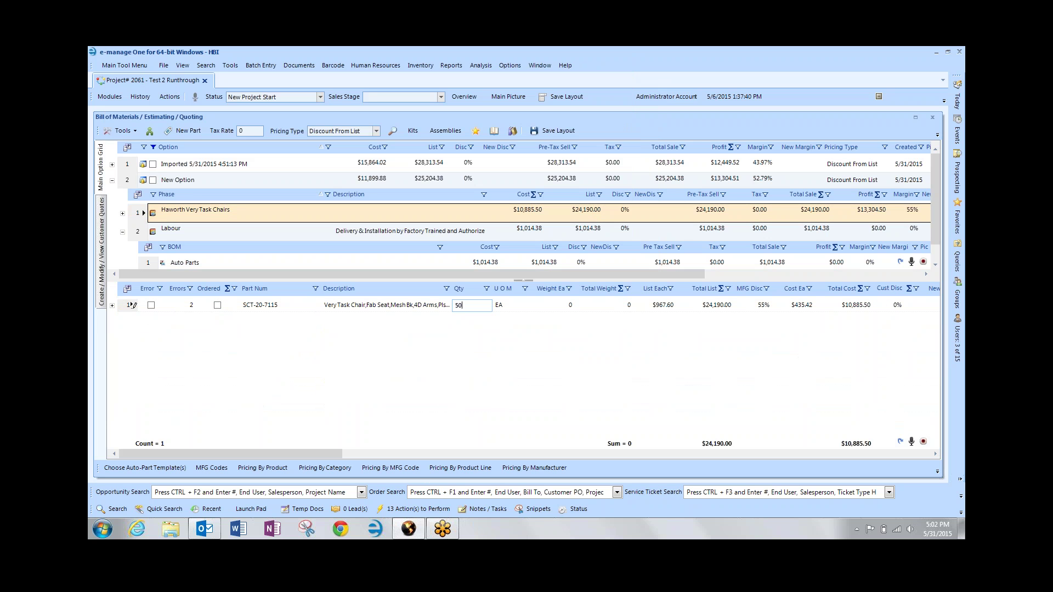
{"action": "key", "text": "Tab"}
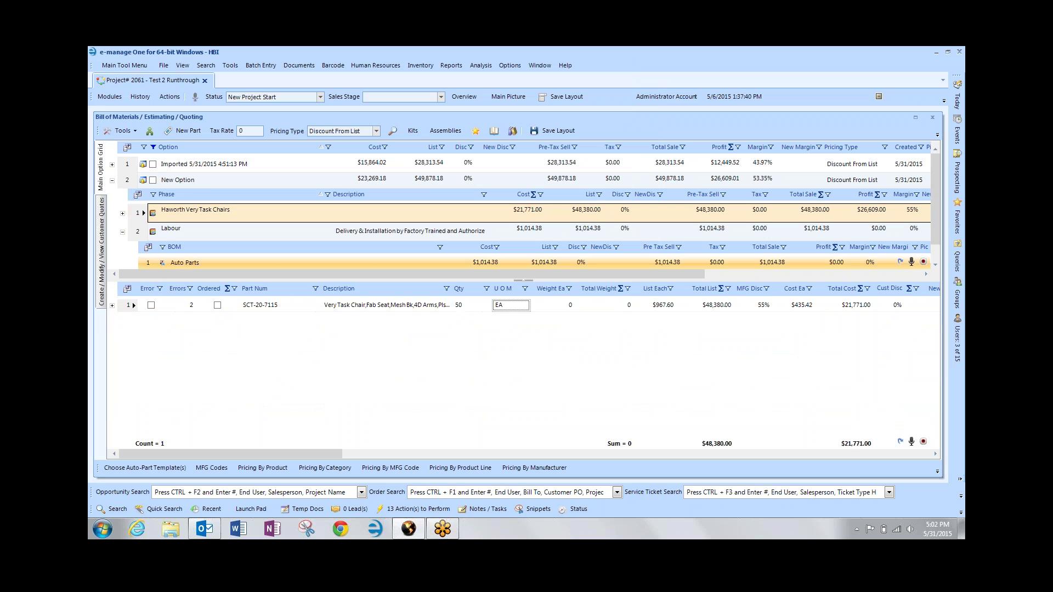
Set the Chairs 21-50 (each) quantity to 50 in the Labour phase's Auto Parts BOM and collapse the phase.
{"action": "left_click", "coordinate": [148, 259]}
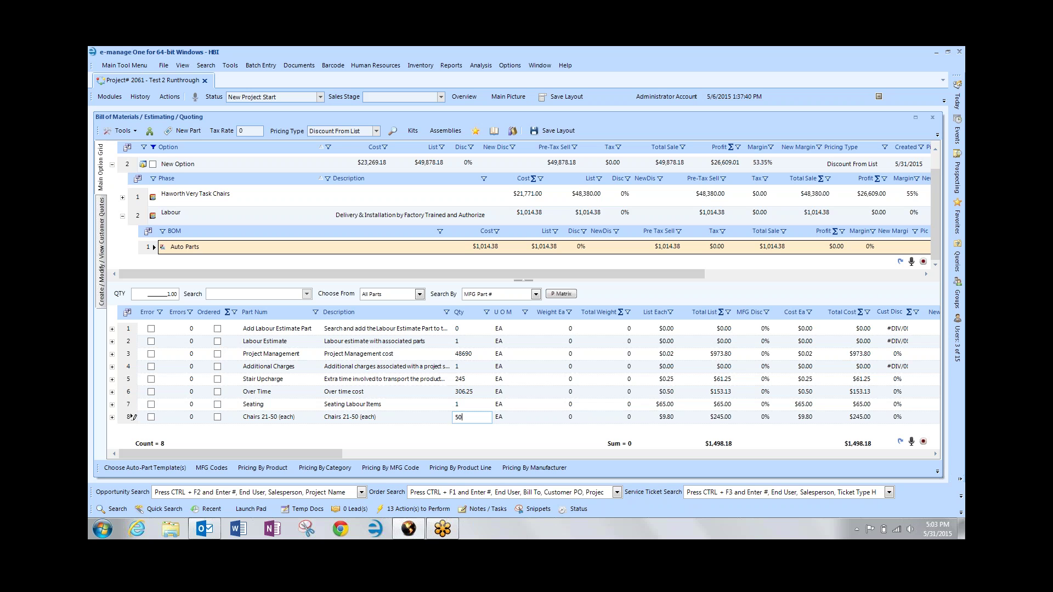
{"action": "key", "text": "Tab"}
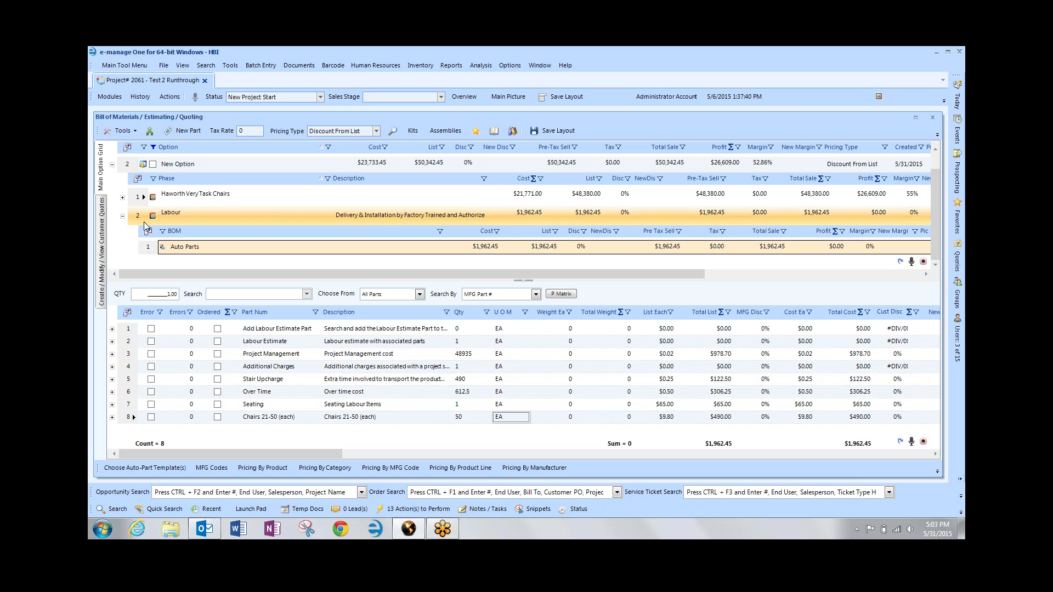
{"action": "left_click", "coordinate": [123, 217]}
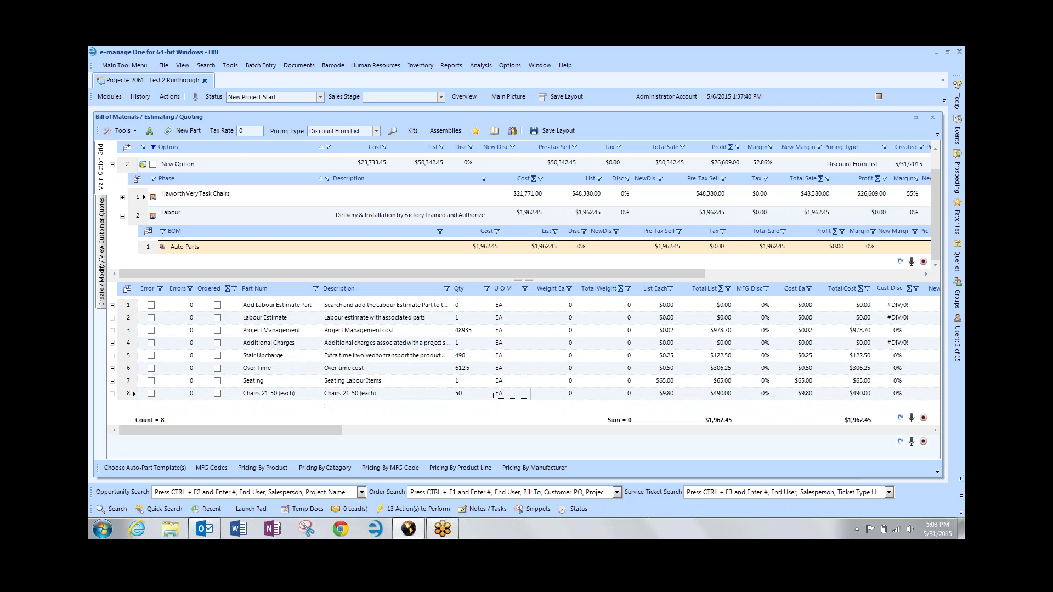